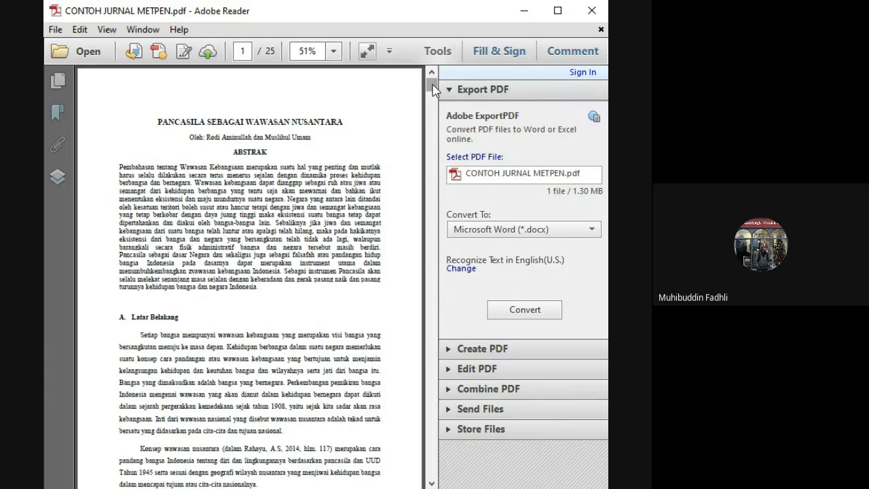
- Examine the title, abstract and bibliography of the article "Pancasila Sebagai Wawasan Nusantara" on the opening pages of CONTOH JURNAL METPEN.pdf
{"action": "left_click_drag", "start_coordinate": [432, 90], "coordinate": [434, 114]}
{"action": "scroll", "coordinate": [430, 115], "scroll_direction": "up", "scroll_amount": 4}
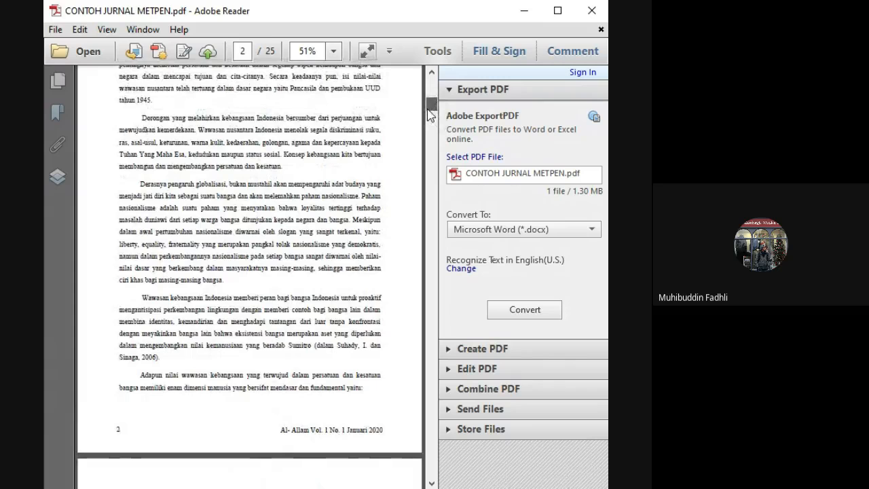
{"action": "scroll", "coordinate": [317, 272], "scroll_direction": "down", "scroll_amount": 5}
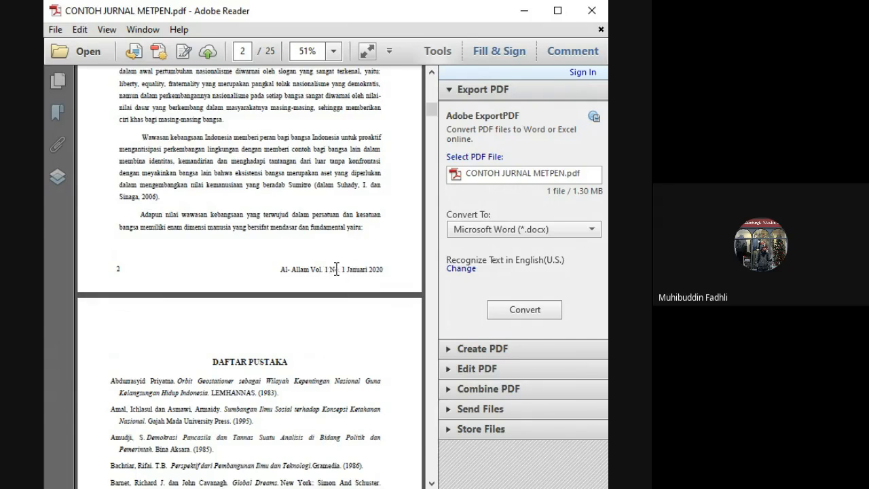
{"action": "left_click", "coordinate": [432, 73]}
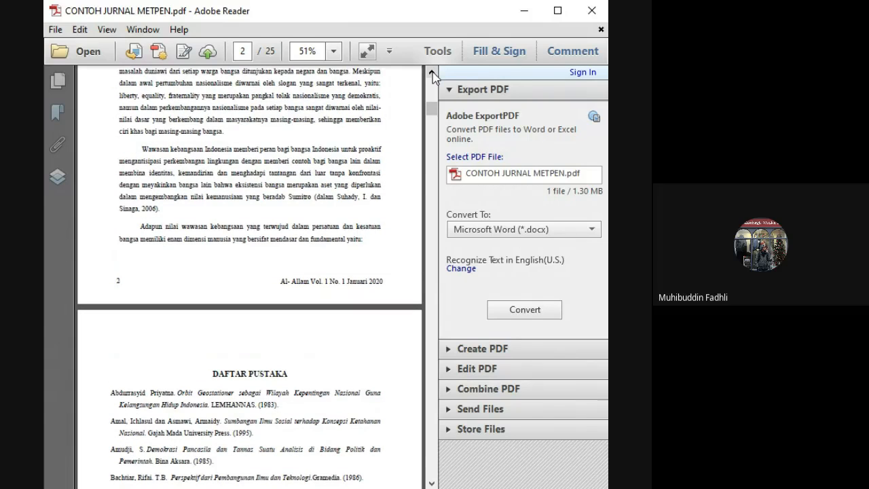
{"action": "scroll", "coordinate": [433, 74], "scroll_direction": "up", "scroll_amount": 10}
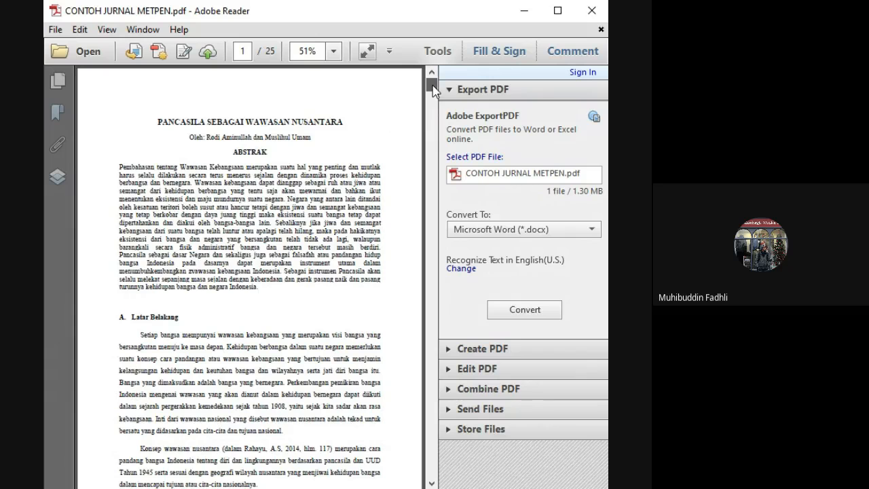
{"action": "left_click_drag", "start_coordinate": [434, 92], "coordinate": [435, 115]}
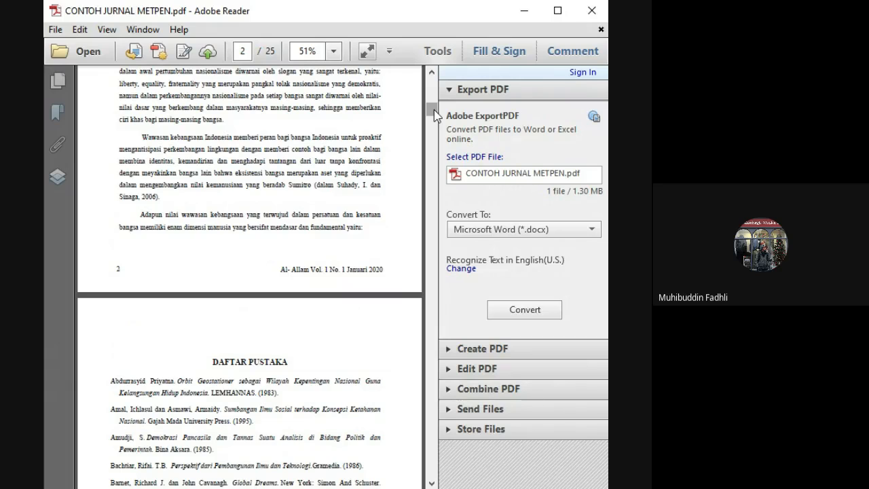
- Examine the opening pages of the articles "Studi Geopolitik Indonesia" on page 4 and "Filsafat Pancasila dalam Pendidikan di Indonesia" on page 6
{"action": "left_click_drag", "start_coordinate": [434, 109], "coordinate": [438, 138]}
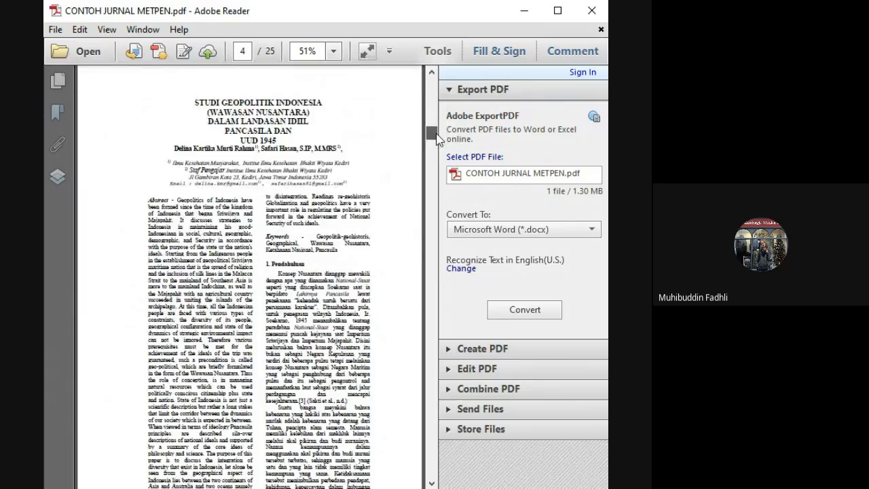
{"action": "mouse_move", "coordinate": [437, 137]}
{"action": "left_mouse_down"}
{"action": "mouse_move", "coordinate": [437, 175]}
{"action": "mouse_move", "coordinate": [432, 139]}
{"action": "left_mouse_up"}
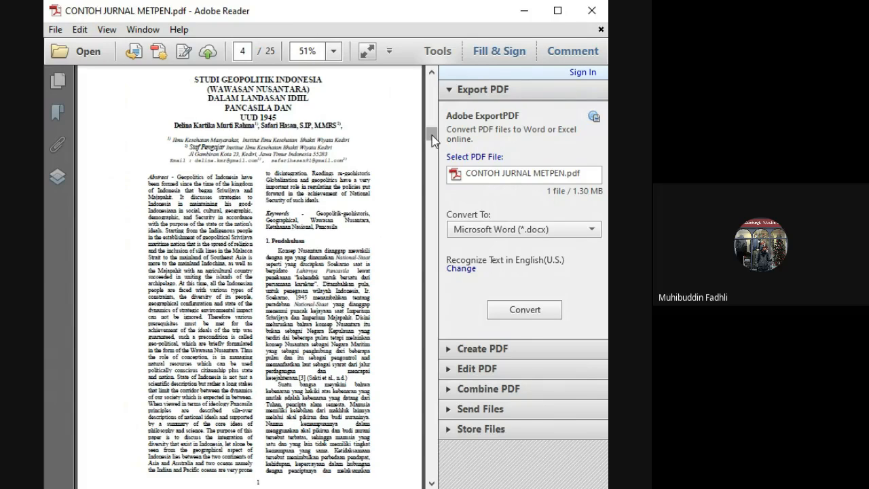
{"action": "left_click_drag", "start_coordinate": [431, 135], "coordinate": [432, 135]}
{"action": "left_click_drag", "start_coordinate": [432, 135], "coordinate": [429, 165]}
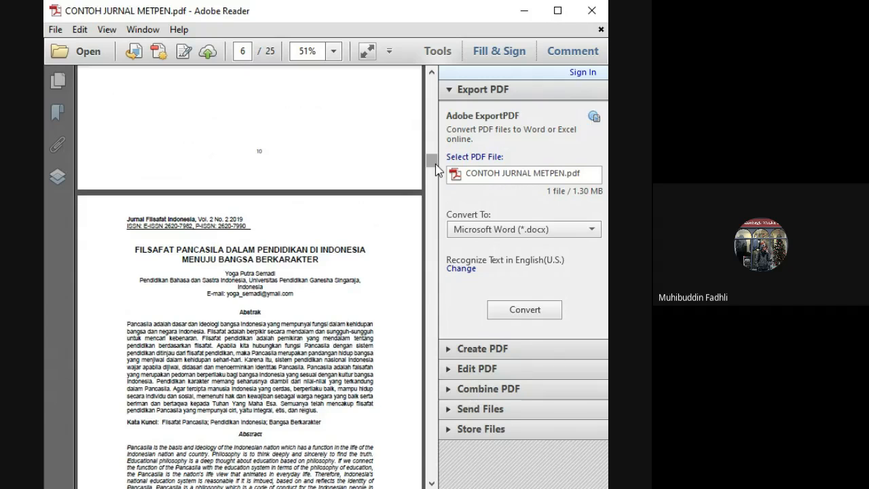
{"action": "left_click_drag", "start_coordinate": [436, 164], "coordinate": [436, 164]}
{"action": "scroll", "coordinate": [436, 165], "scroll_direction": "down", "scroll_amount": 2}
{"action": "left_click_drag", "start_coordinate": [436, 166], "coordinate": [436, 175]}
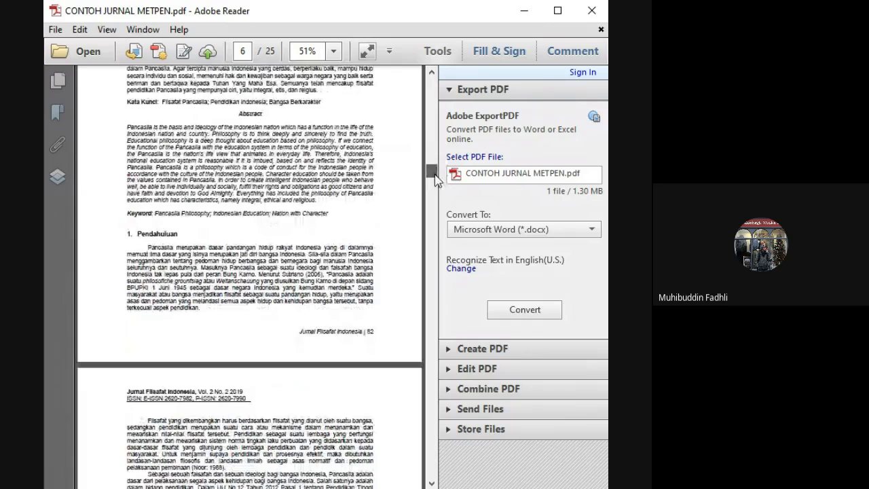
- Examine the chapter "Patriotism and Character" and the title and imprint pages of the book "Pancasila, Demokrasi, & Pencegahan Korupsi"
{"action": "left_click_drag", "start_coordinate": [436, 176], "coordinate": [434, 231]}
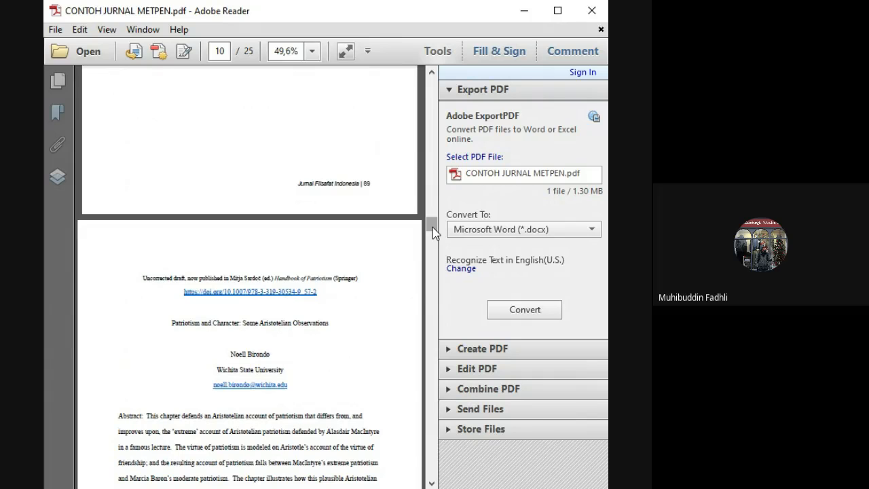
{"action": "scroll", "coordinate": [435, 233], "scroll_direction": "down", "scroll_amount": 2}
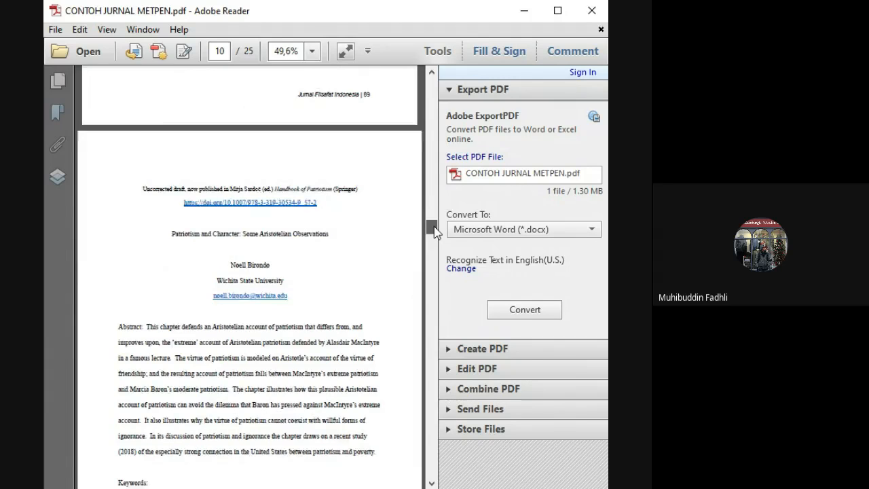
{"action": "left_click_drag", "start_coordinate": [434, 231], "coordinate": [430, 347]}
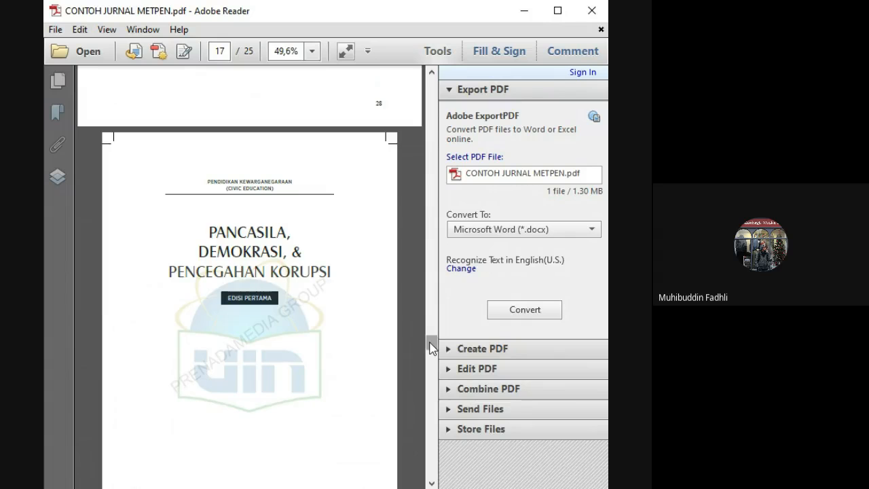
{"action": "left_click_drag", "start_coordinate": [430, 348], "coordinate": [430, 394]}
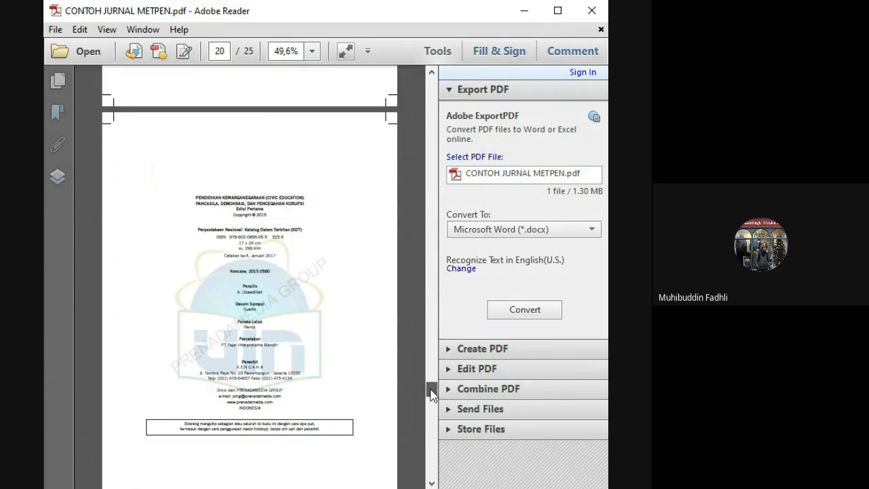
{"action": "left_click_drag", "start_coordinate": [431, 395], "coordinate": [432, 394]}
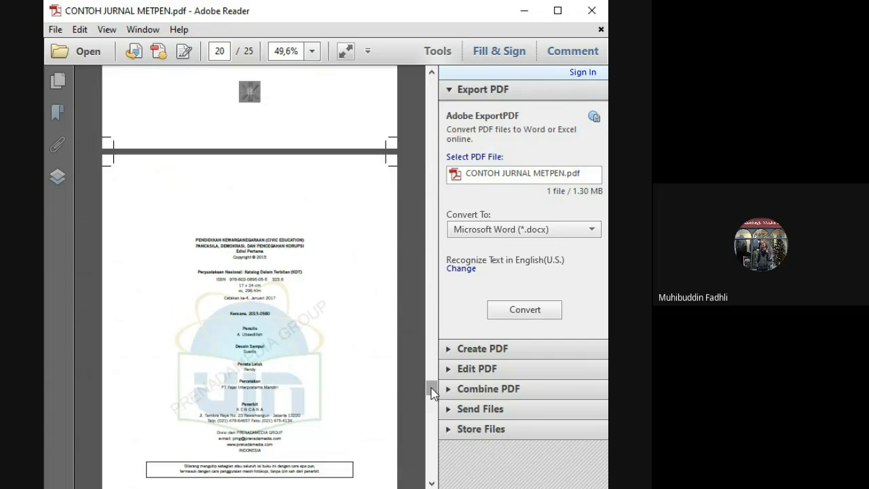
{"action": "left_click_drag", "start_coordinate": [432, 392], "coordinate": [431, 393]}
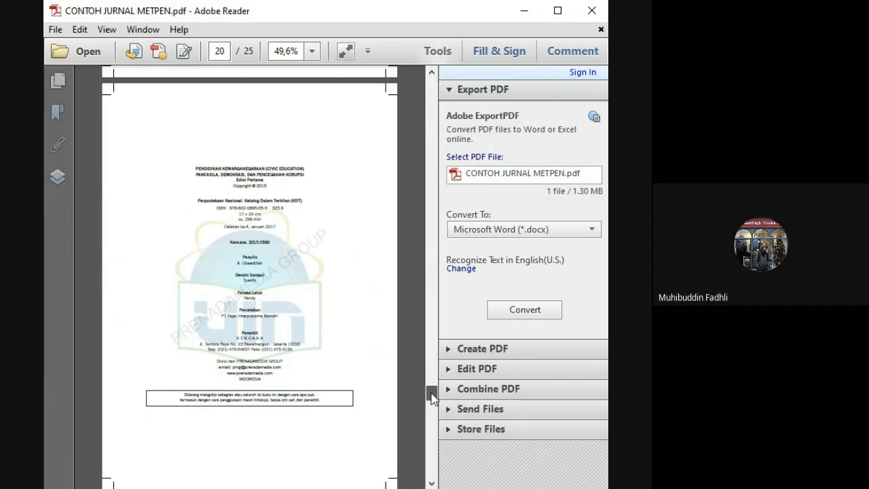
- Examine the citation details of "Remarks on nationalism, patriotism and globalism" from World Futures on page 21
{"action": "left_click_drag", "start_coordinate": [432, 399], "coordinate": [432, 411]}
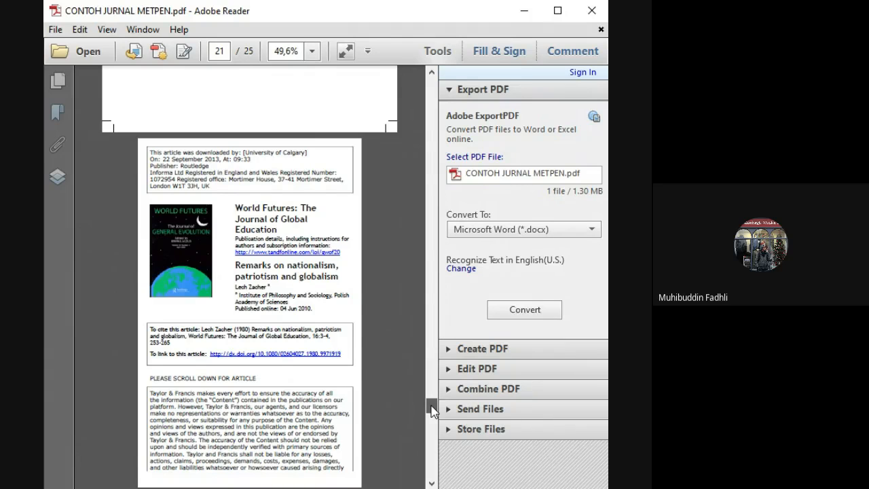
{"action": "scroll", "coordinate": [432, 411], "scroll_direction": "up", "scroll_amount": 1}
{"action": "left_click_drag", "start_coordinate": [431, 406], "coordinate": [431, 412]}
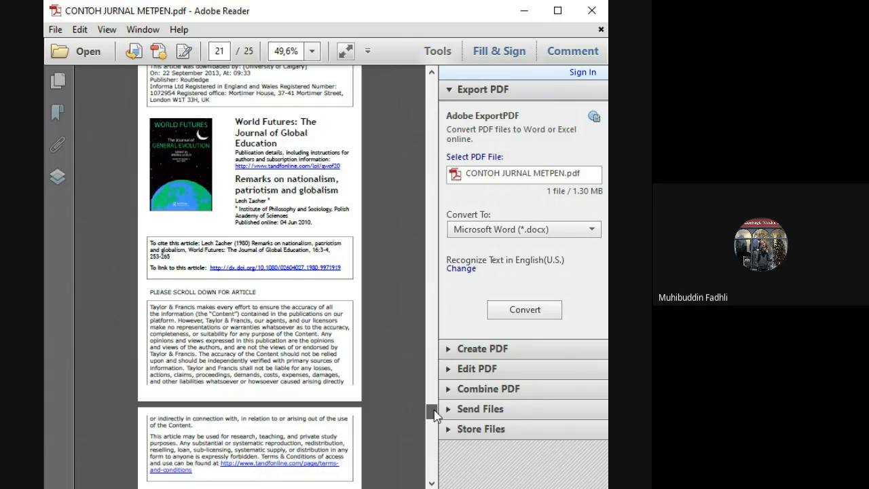
{"action": "scroll", "coordinate": [434, 414], "scroll_direction": "up", "scroll_amount": 2}
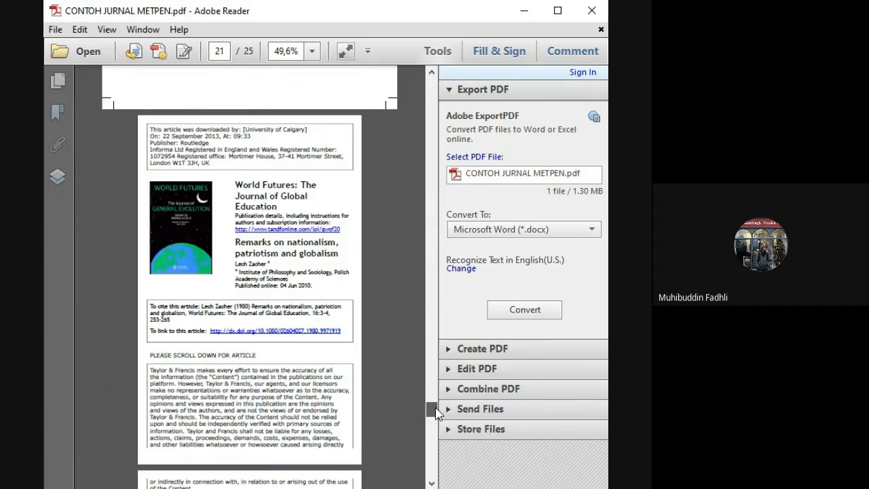
{"action": "scroll", "coordinate": [436, 414], "scroll_direction": "down", "scroll_amount": 1}
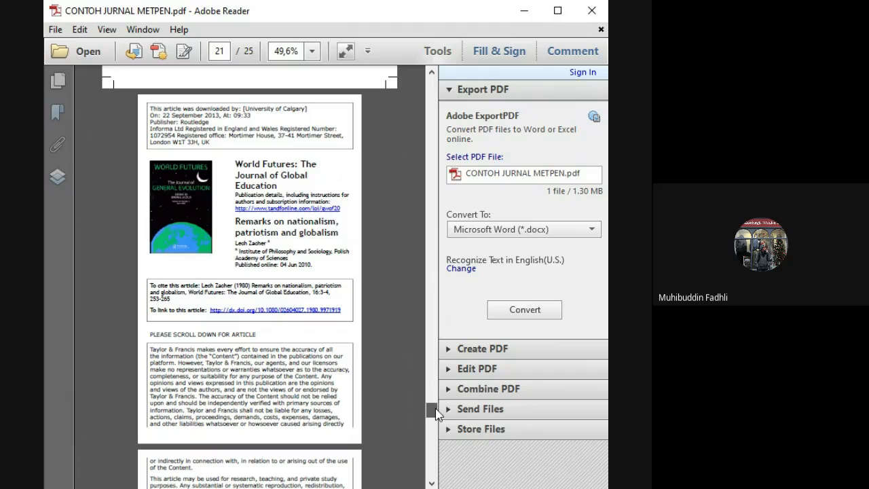
{"action": "left_click_drag", "start_coordinate": [435, 414], "coordinate": [430, 359]}
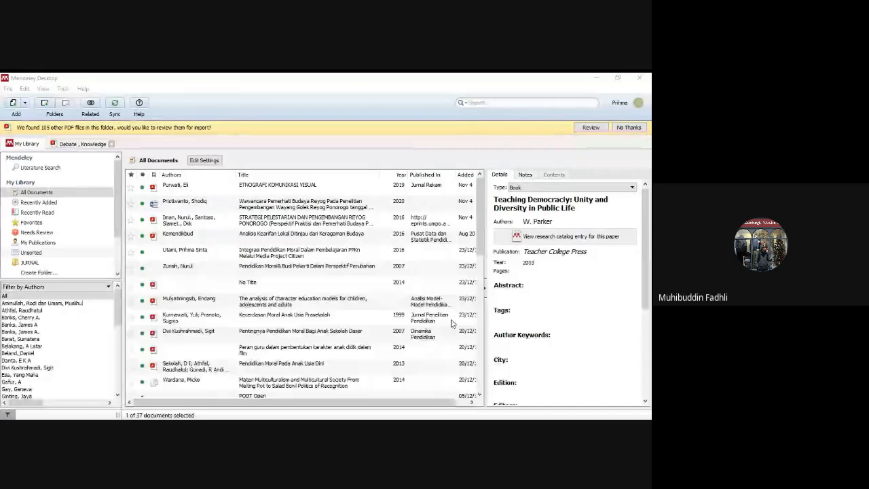
- Switch to Mendeley Desktop and import the STUDI_GEOPOLITIK_INDONESIA_WAWASAN_NUSAN PDF from the Downloads folder into the library
{"action": "left_click", "coordinate": [481, 245]}
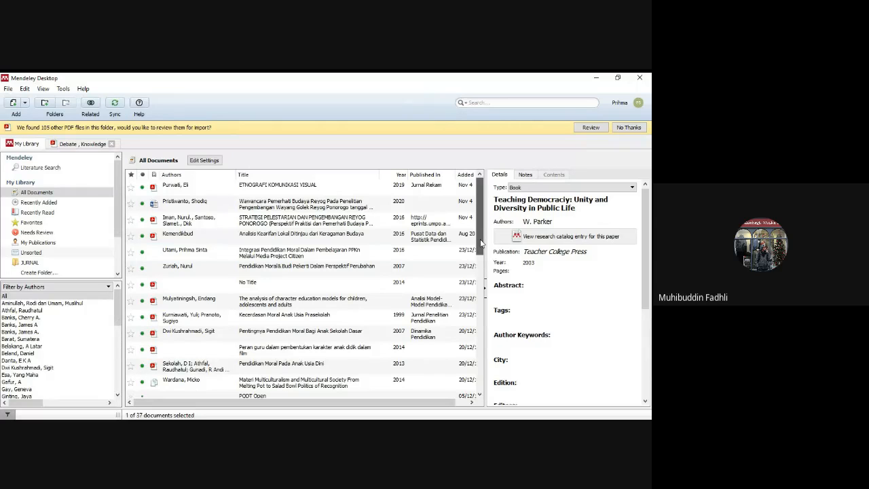
{"action": "mouse_move", "coordinate": [481, 243]}
{"action": "left_mouse_down"}
{"action": "mouse_move", "coordinate": [481, 261]}
{"action": "mouse_move", "coordinate": [481, 243]}
{"action": "left_mouse_up"}
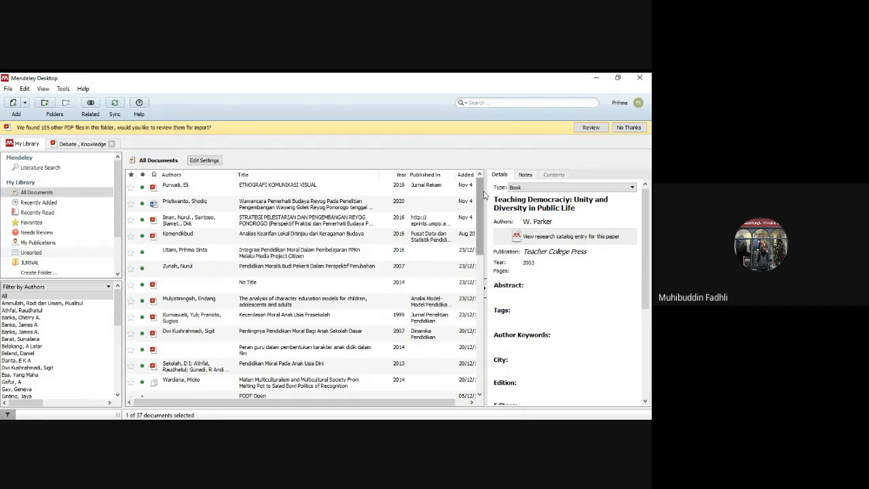
{"action": "left_click", "coordinate": [15, 104]}
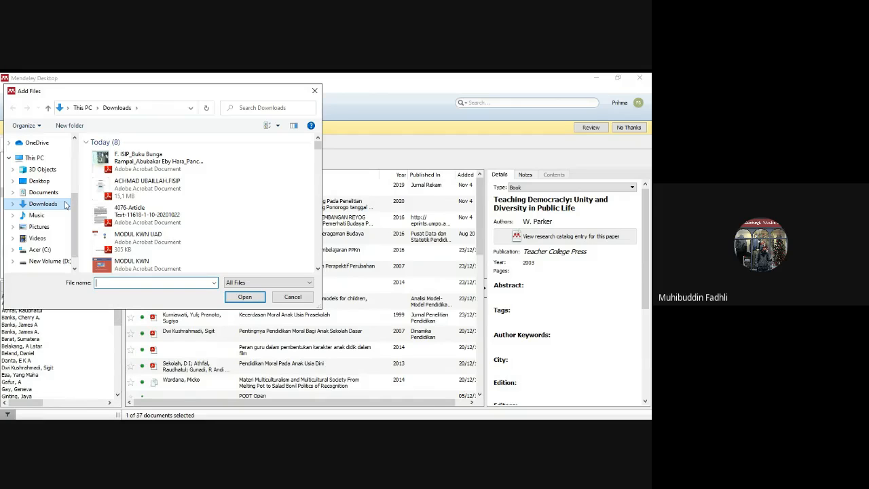
{"action": "left_click", "coordinate": [318, 268]}
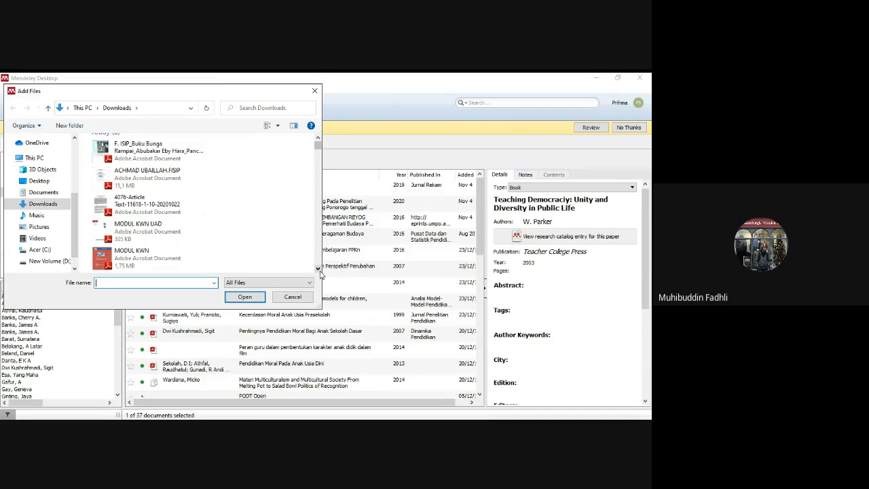
{"action": "left_click", "coordinate": [318, 269]}
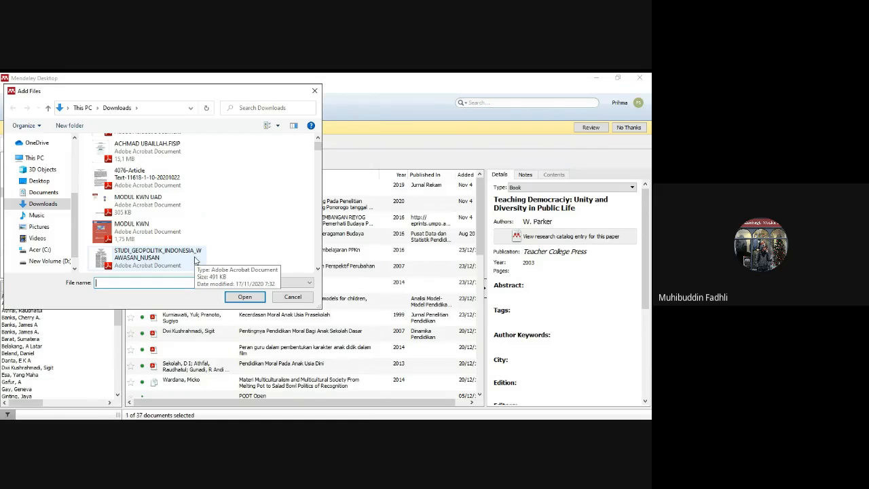
{"action": "left_click", "coordinate": [195, 258]}
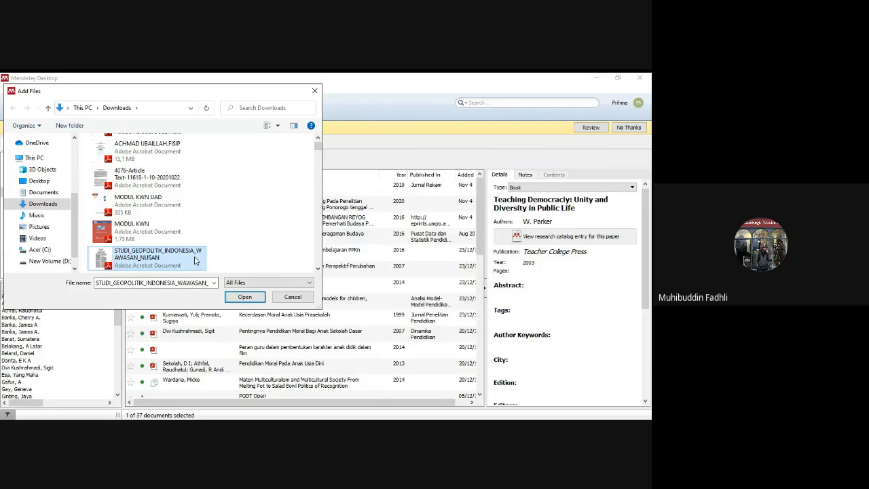
{"action": "left_click", "coordinate": [258, 297]}
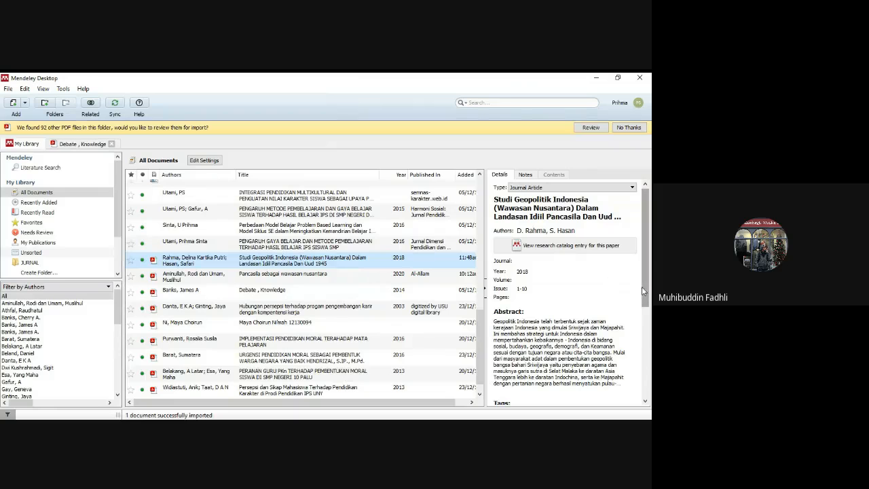
- Open the imported "Studi Geopolitik Indonesia" article in the PDF viewer beside its reference details
{"action": "mouse_move", "coordinate": [644, 289]}
{"action": "left_mouse_down"}
{"action": "mouse_move", "coordinate": [644, 334]}
{"action": "mouse_move", "coordinate": [645, 289]}
{"action": "left_mouse_up"}
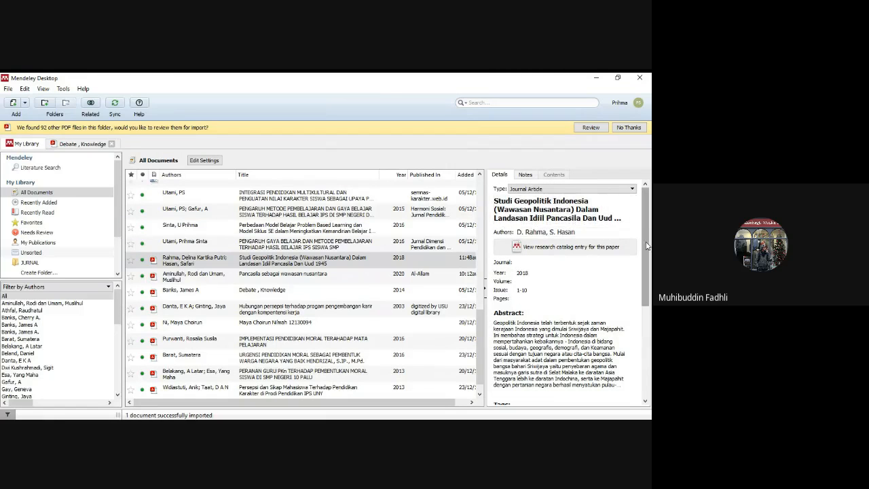
{"action": "mouse_move", "coordinate": [646, 245]}
{"action": "left_mouse_down"}
{"action": "mouse_move", "coordinate": [644, 337]}
{"action": "mouse_move", "coordinate": [649, 231]}
{"action": "left_mouse_up"}
{"action": "left_click", "coordinate": [350, 265]}
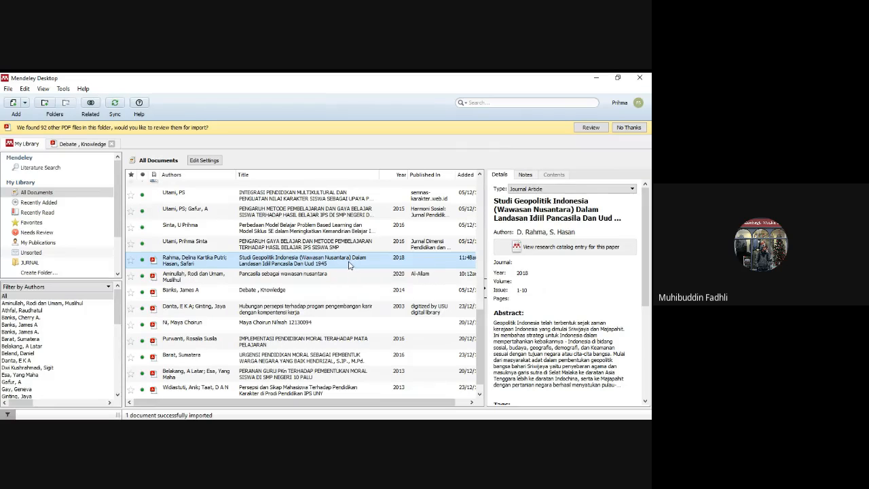
{"action": "double_click", "coordinate": [350, 264]}
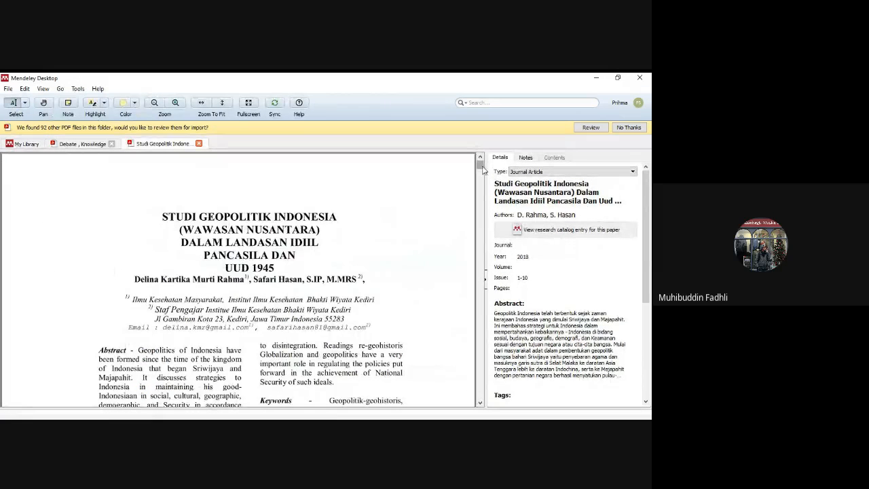
{"action": "left_click_drag", "start_coordinate": [483, 165], "coordinate": [483, 165]}
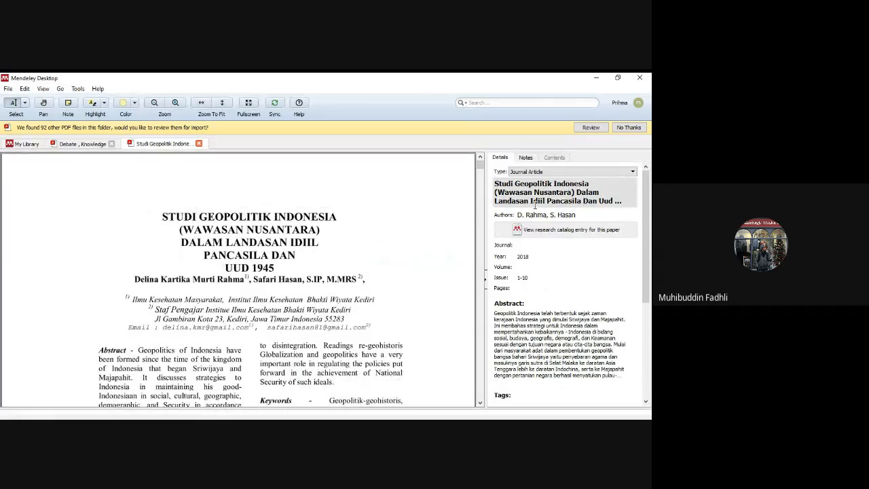
- Open the article's authors entry in the details and check the names against the title page
{"action": "left_click", "coordinate": [588, 215]}
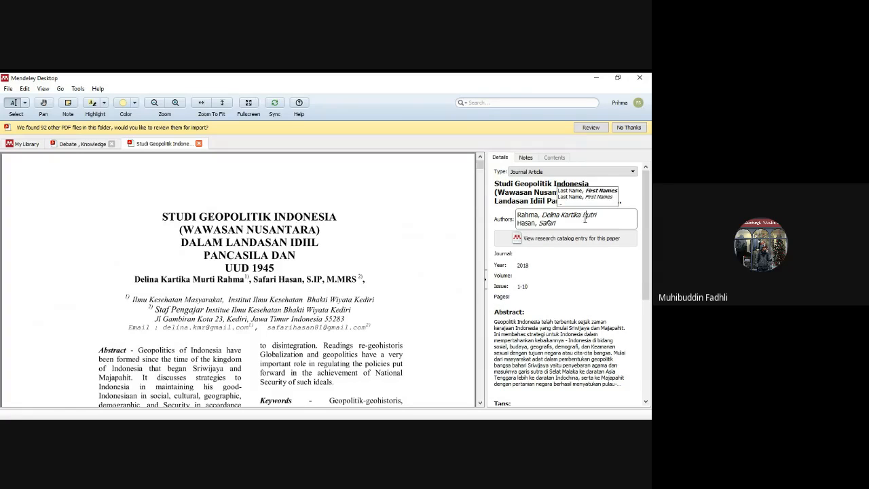
{"action": "left_click", "coordinate": [584, 223]}
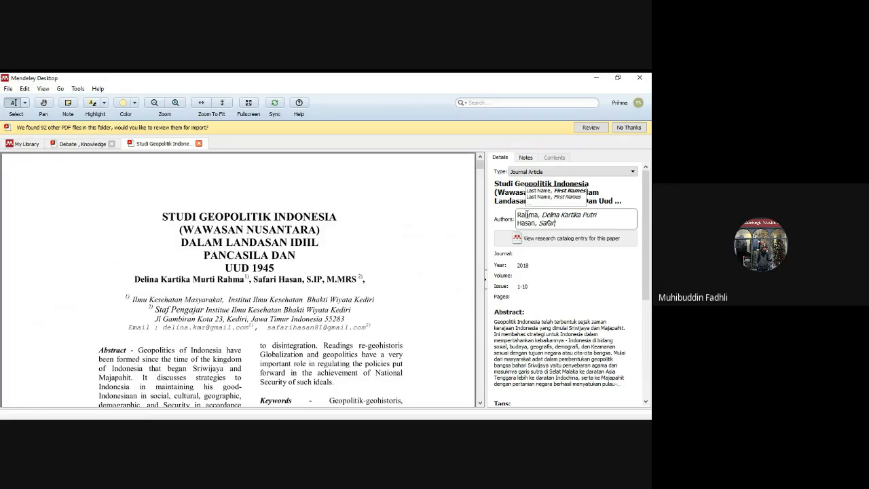
{"action": "left_click", "coordinate": [587, 272]}
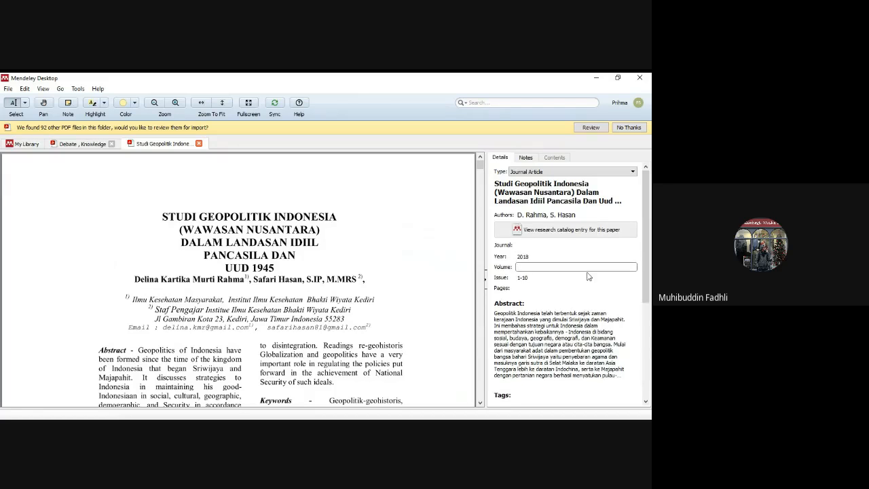
{"action": "left_click", "coordinate": [547, 216]}
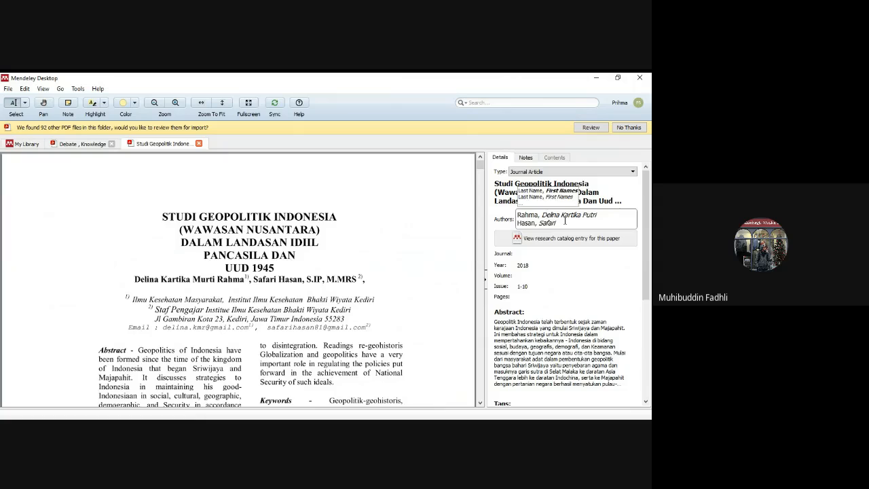
- Check the authors and journal entries in the "Studi Geopolitik Indonesia" details against the article's first page
{"action": "left_click", "coordinate": [597, 218]}
{"action": "left_click", "coordinate": [607, 219]}
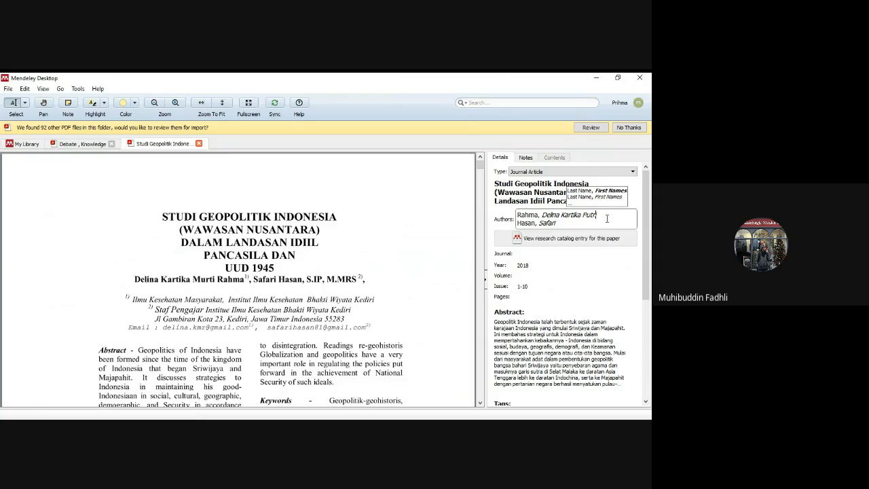
{"action": "left_click", "coordinate": [570, 225]}
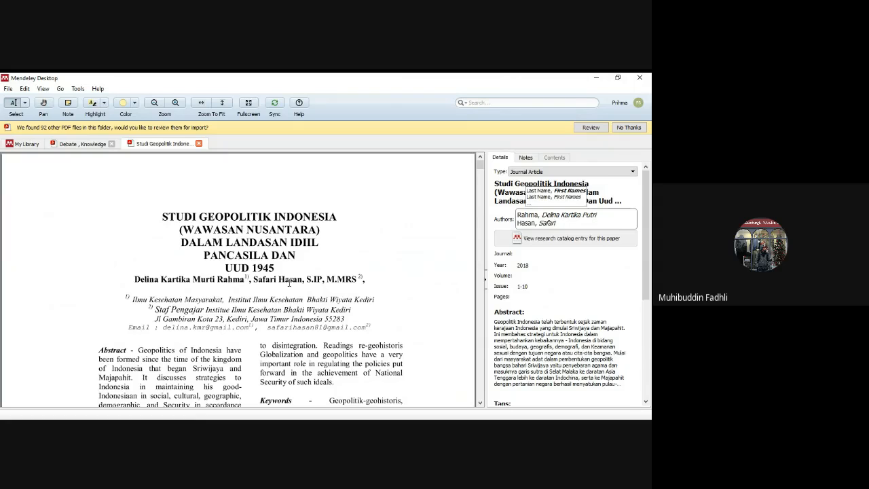
{"action": "left_click", "coordinate": [573, 254]}
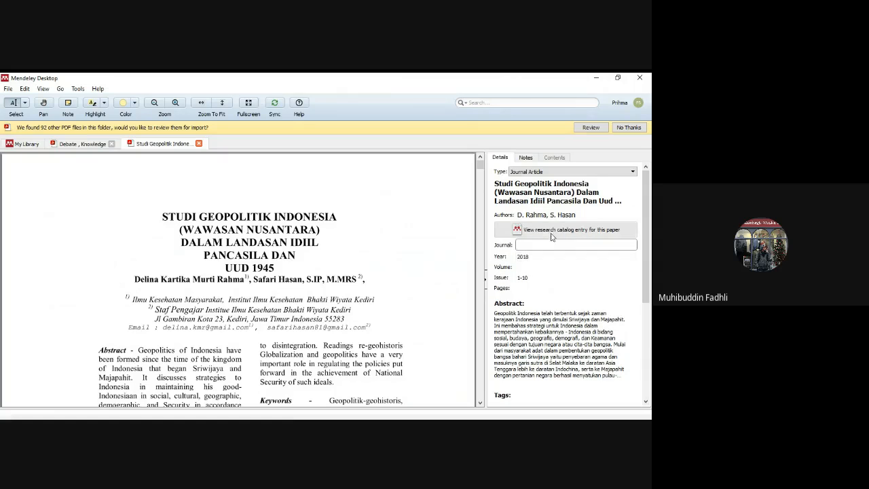
{"action": "left_click", "coordinate": [482, 166]}
{"action": "mouse_move", "coordinate": [484, 166]}
{"action": "left_mouse_down"}
{"action": "mouse_move", "coordinate": [480, 400]}
{"action": "mouse_move", "coordinate": [484, 178]}
{"action": "left_mouse_up"}
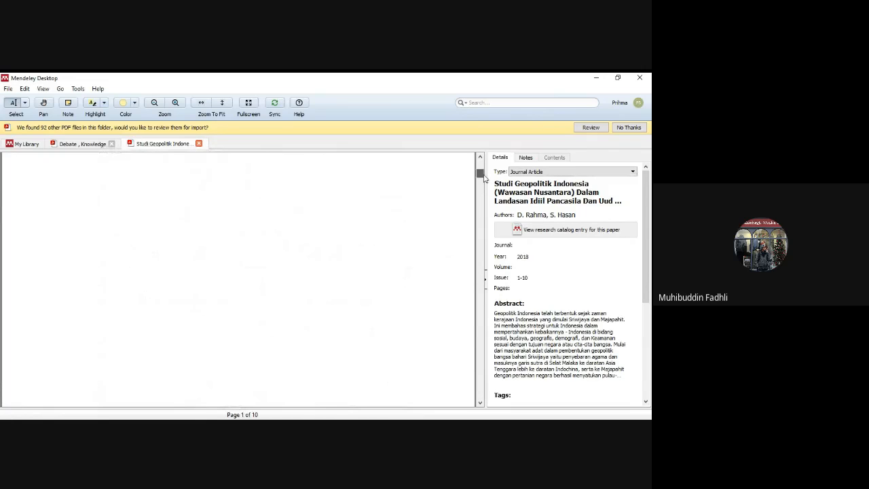
{"action": "left_click", "coordinate": [199, 144]}
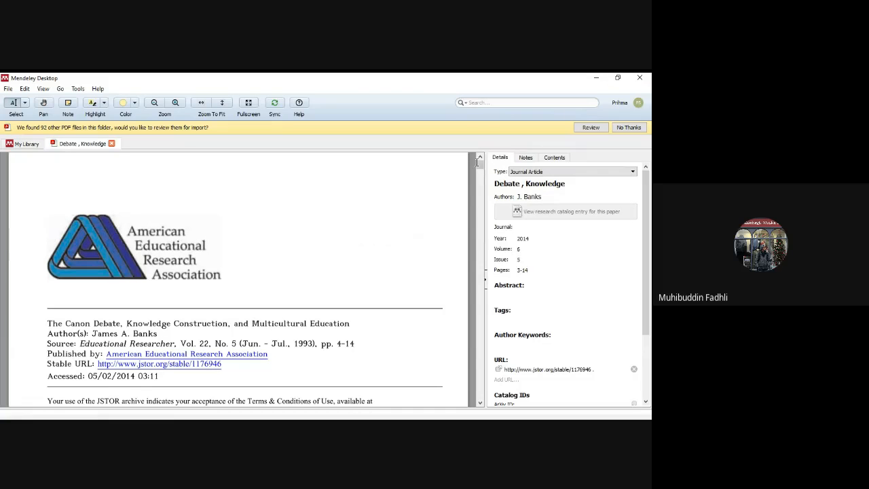
{"action": "left_click", "coordinate": [112, 144]}
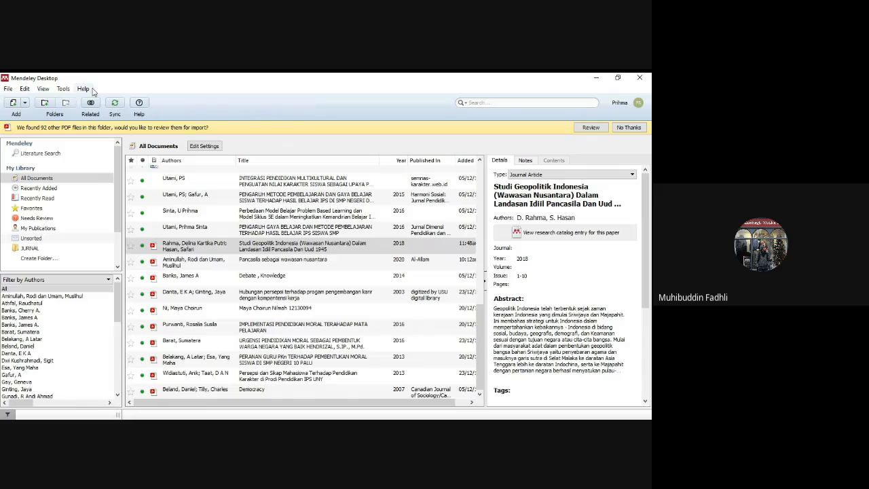
{"action": "left_click", "coordinate": [13, 102]}
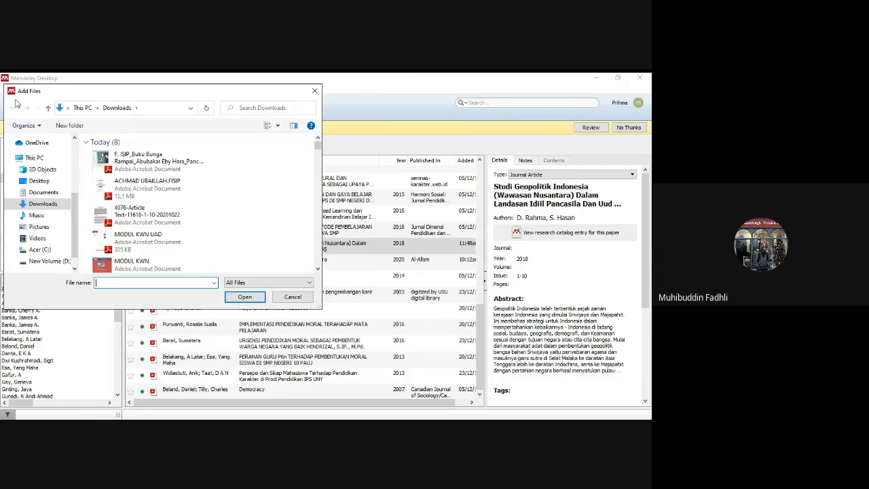
{"action": "left_click", "coordinate": [319, 269]}
{"action": "left_click", "coordinate": [319, 270]}
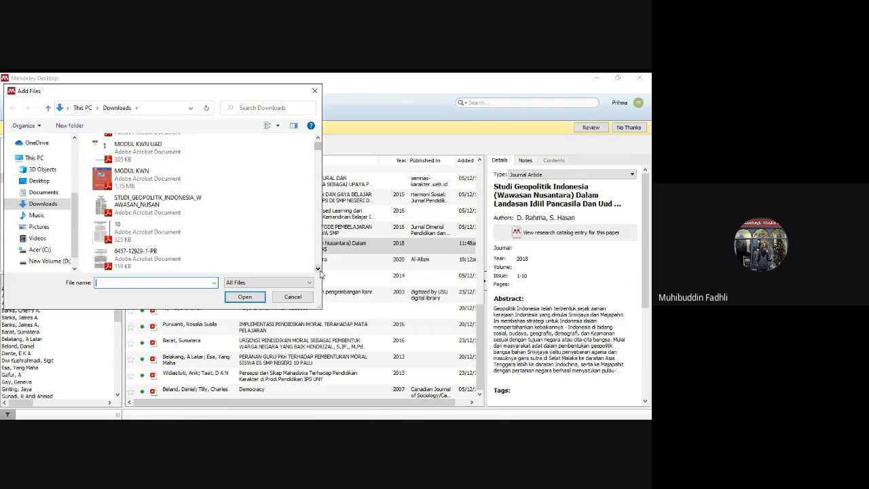
{"action": "left_click", "coordinate": [153, 231]}
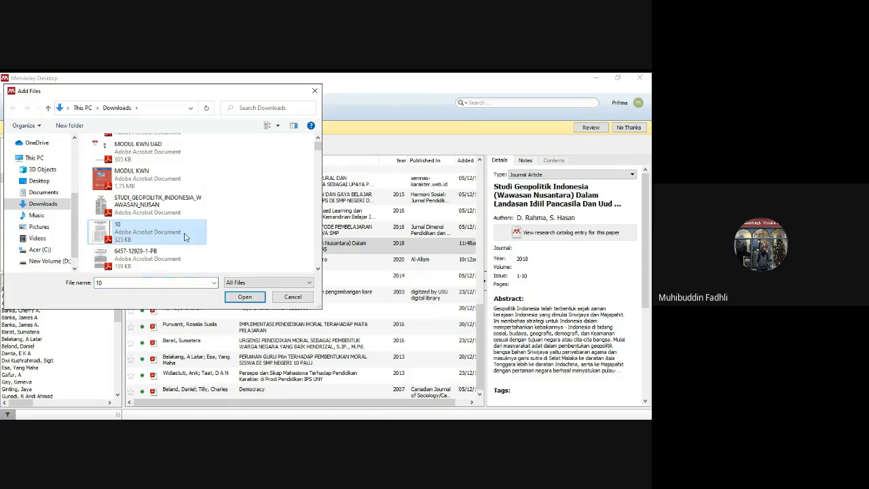
{"action": "left_click", "coordinate": [318, 270]}
{"action": "left_click", "coordinate": [172, 249]}
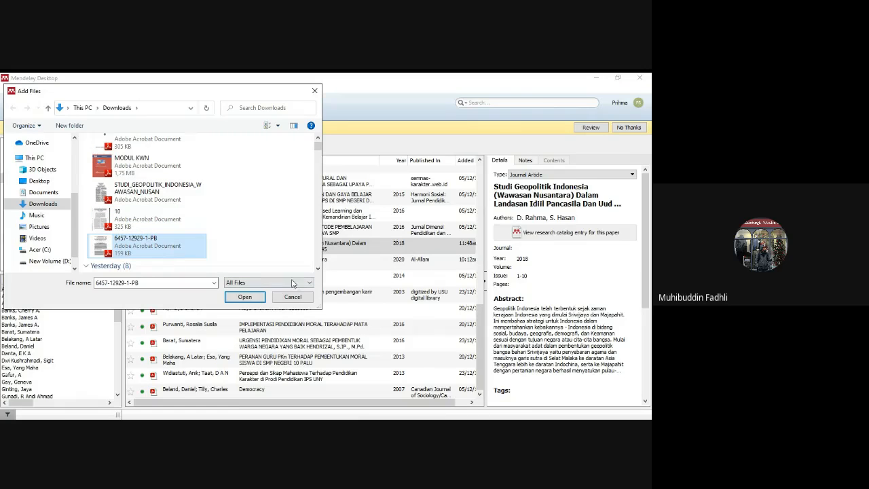
{"action": "left_click", "coordinate": [245, 297]}
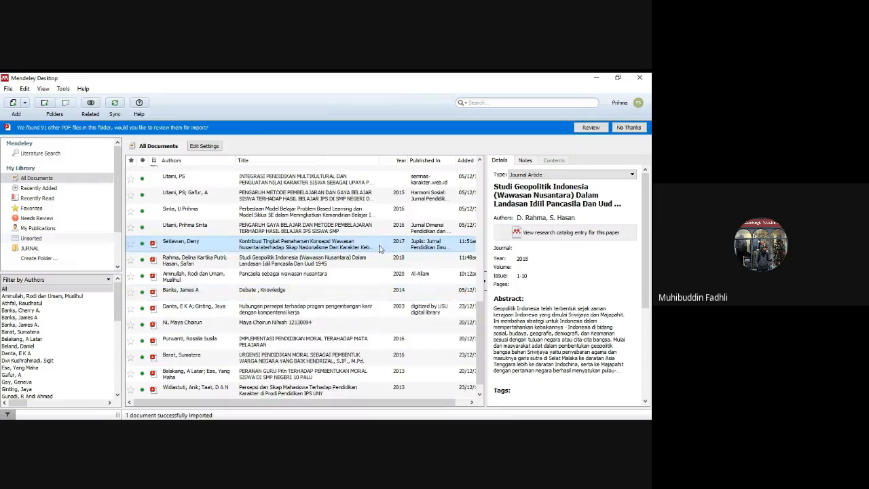
- Open the imported "Kontribusi Tingkat Pemahaman Konsepsi Wawasan Nusantara" article in the PDF viewer at its title page
{"action": "double_click", "coordinate": [379, 249]}
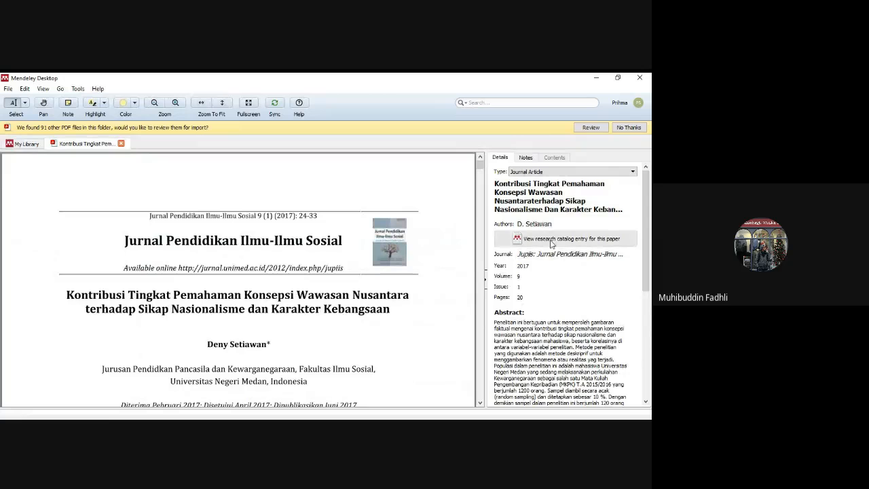
{"action": "left_click", "coordinate": [480, 403]}
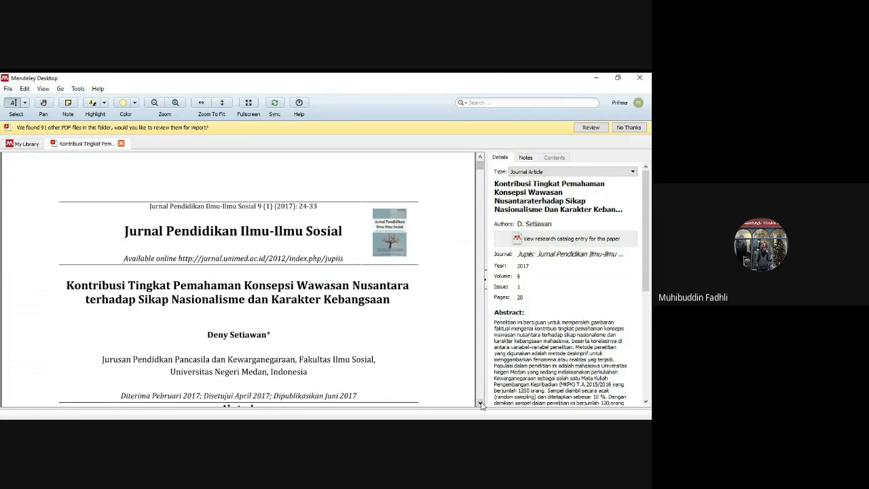
{"action": "left_click", "coordinate": [480, 403]}
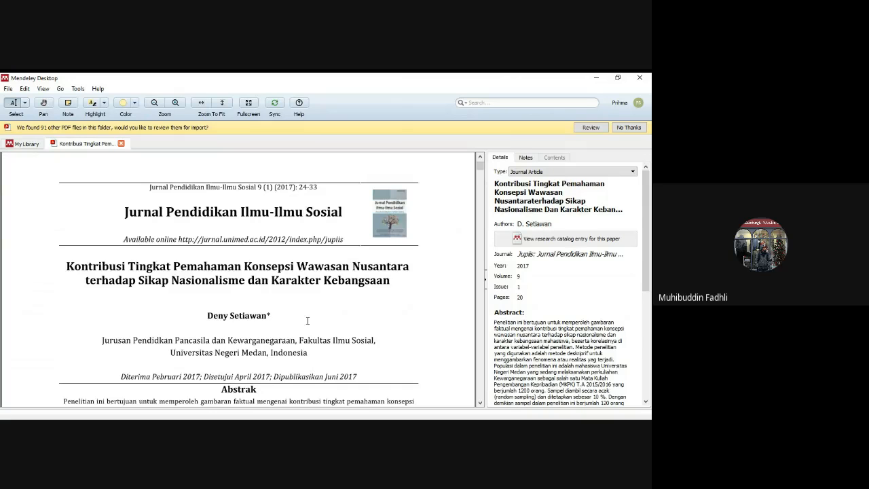
- Check the article's author, journal, year, volume and issue entries against the header on its title page
{"action": "left_click", "coordinate": [554, 224]}
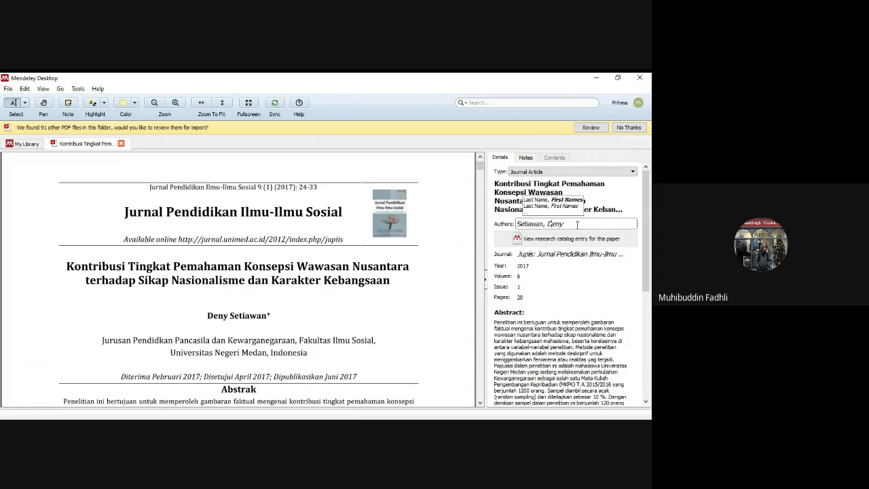
{"action": "left_click", "coordinate": [576, 225]}
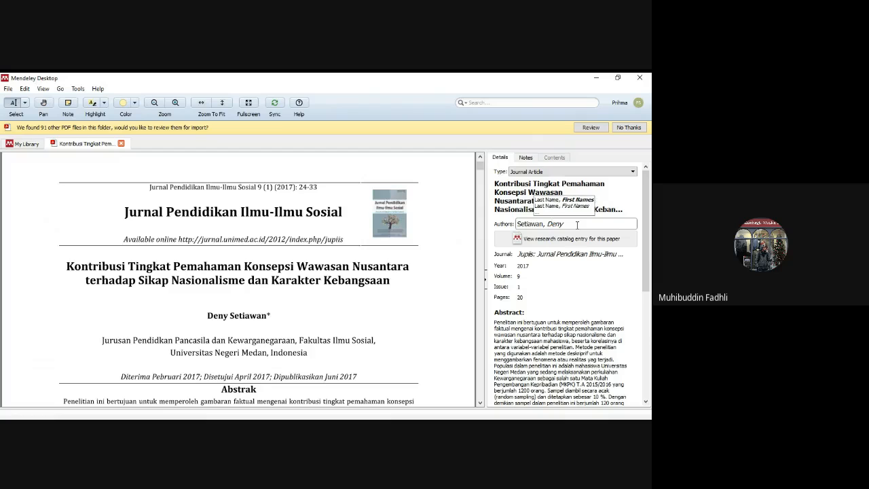
{"action": "left_click", "coordinate": [569, 273]}
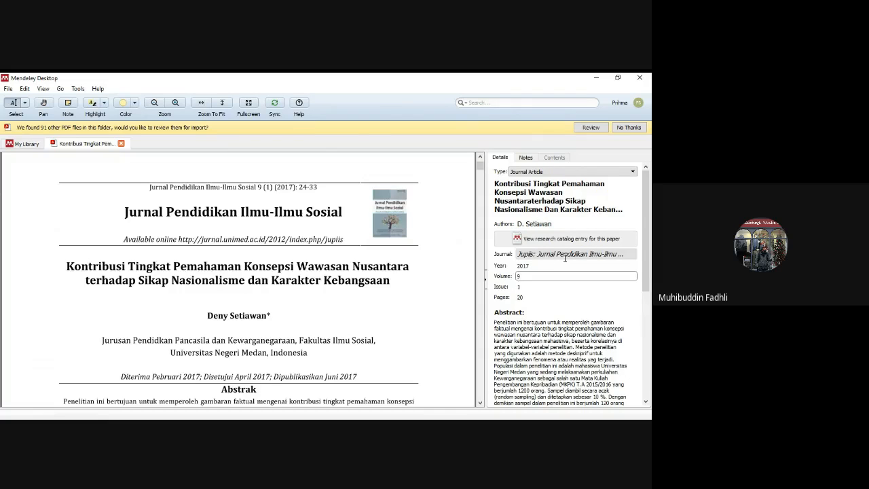
{"action": "left_click", "coordinate": [565, 254]}
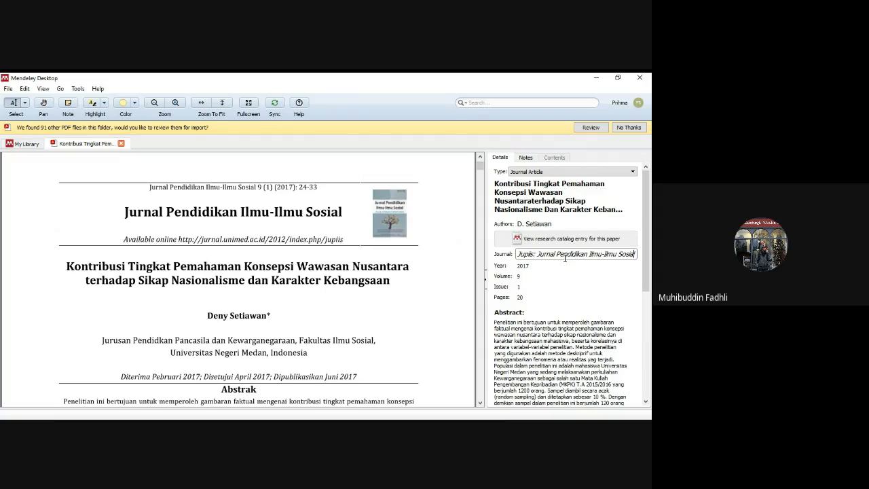
{"action": "left_click", "coordinate": [560, 266]}
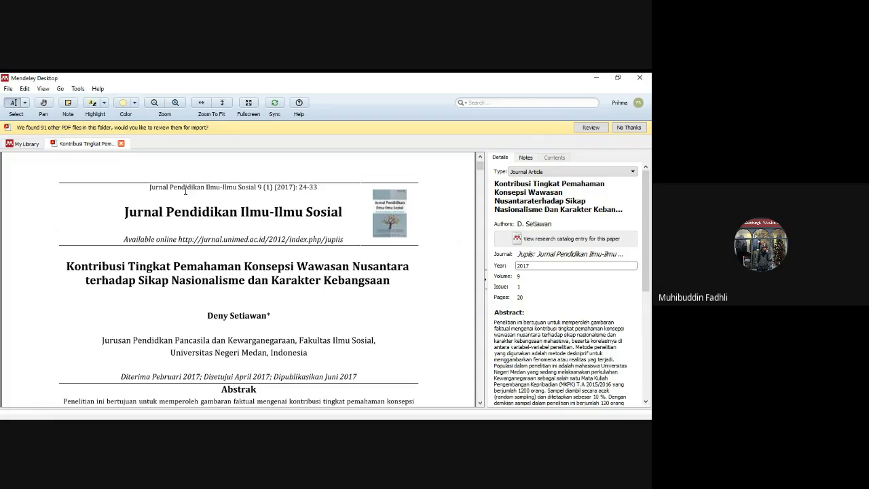
{"action": "left_click", "coordinate": [545, 278]}
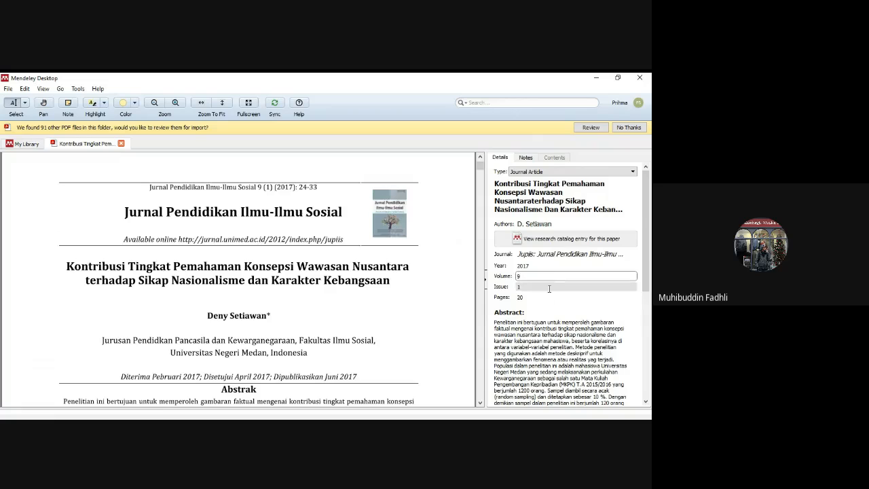
{"action": "left_click", "coordinate": [549, 287]}
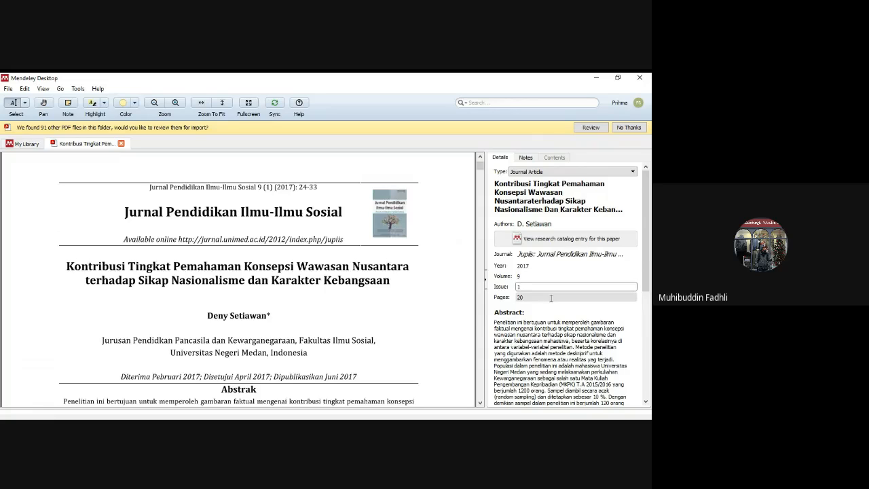
- Set the article's page range to 24-33 in its reference details
{"action": "left_click", "coordinate": [550, 298]}
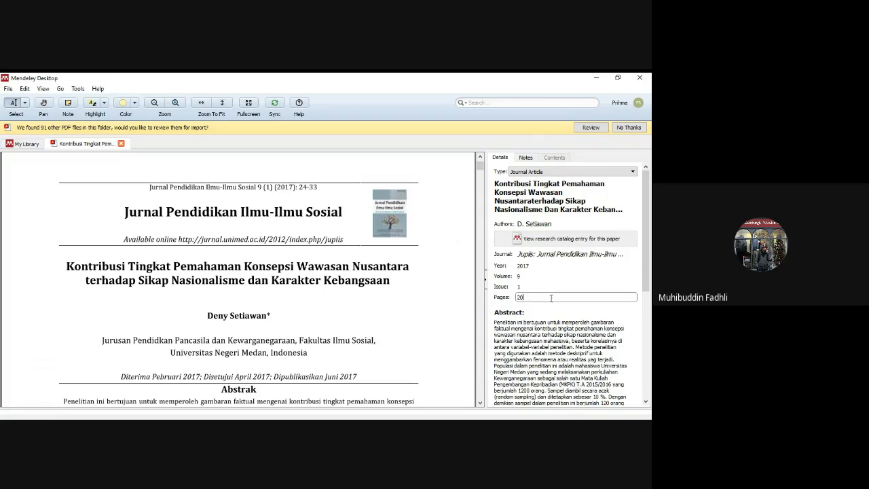
{"action": "key", "text": "BackSpace"}
{"action": "key", "text": "BackSpace"}
{"action": "type", "text": "24-33"}
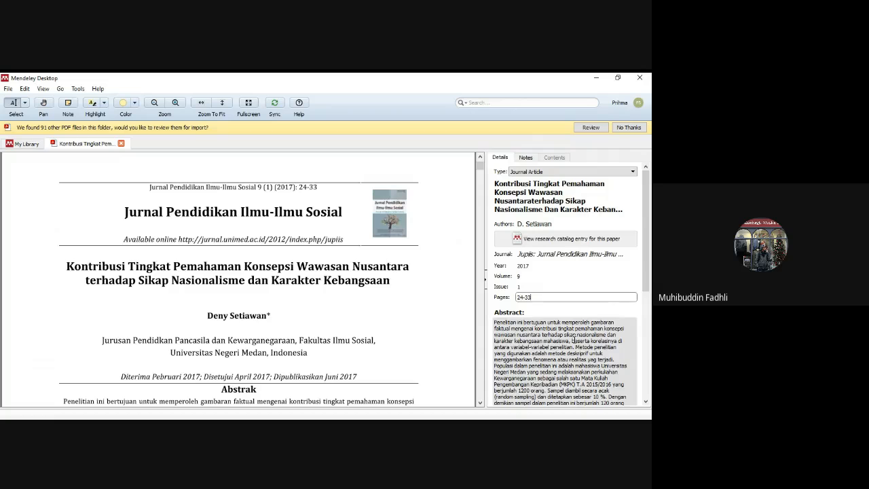
- Examine the article's URL, DOI, ISSN and PMID entries in the remaining reference details
{"action": "left_click", "coordinate": [645, 290]}
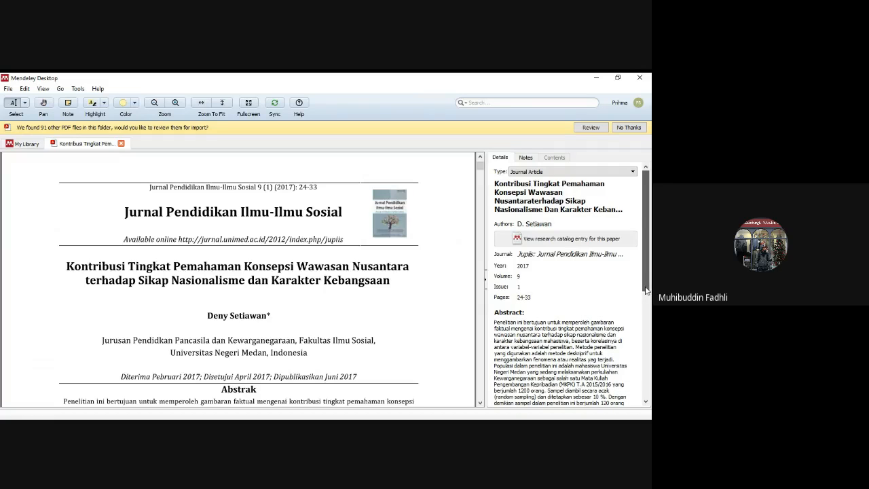
{"action": "left_click_drag", "start_coordinate": [646, 290], "coordinate": [649, 395]}
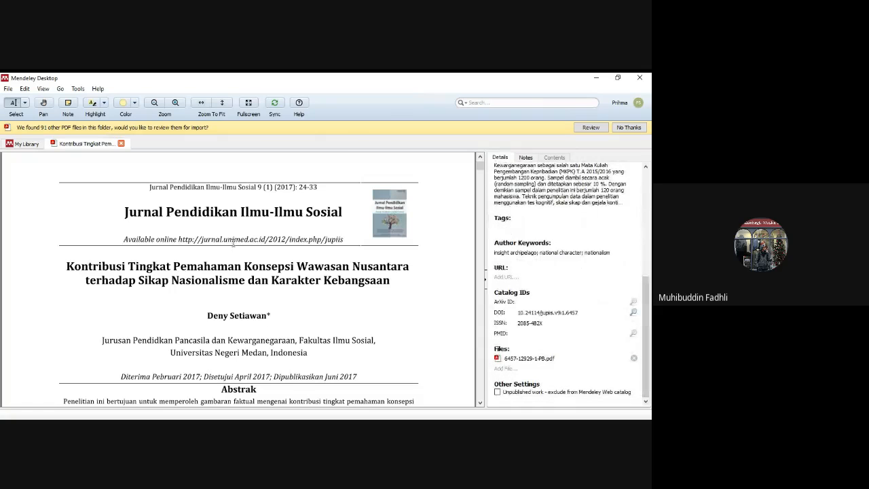
{"action": "left_click", "coordinate": [514, 277]}
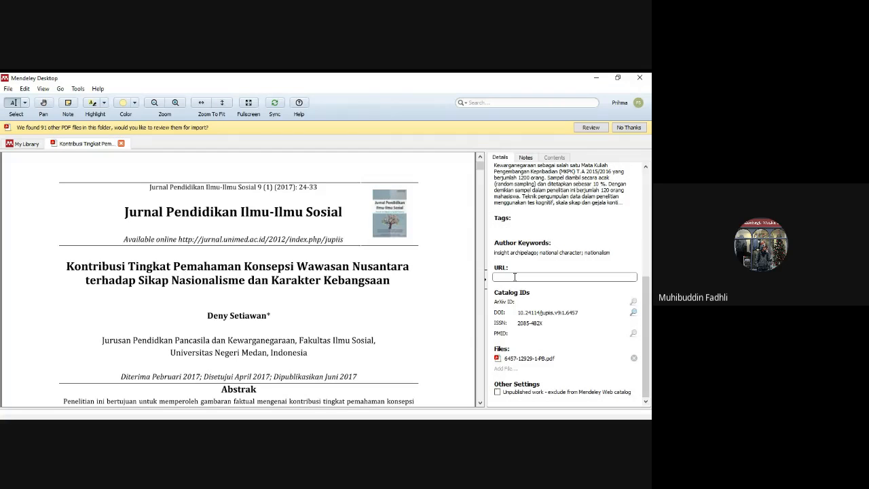
{"action": "left_click", "coordinate": [547, 313]}
{"action": "left_click", "coordinate": [550, 325]}
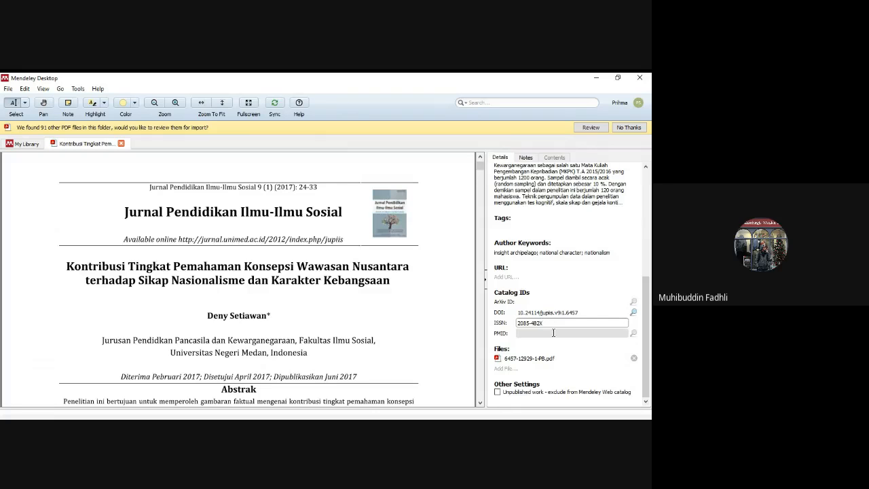
{"action": "left_click", "coordinate": [554, 334]}
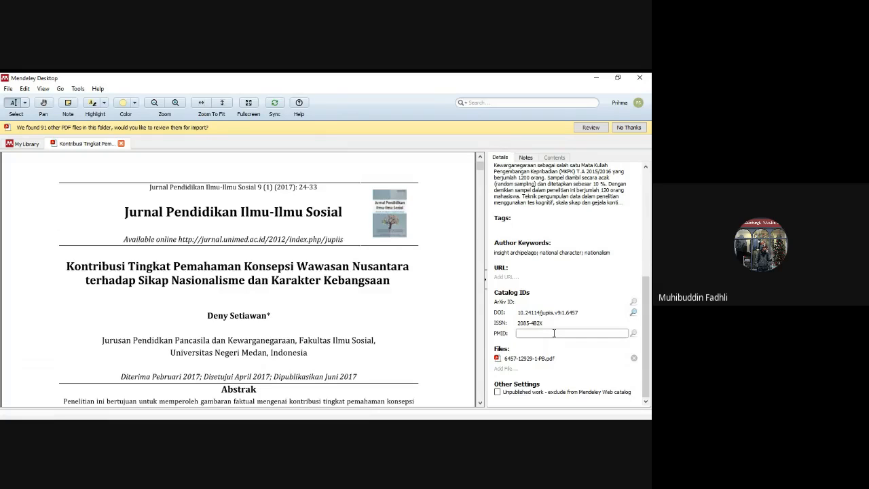
{"action": "left_click", "coordinate": [555, 323]}
{"action": "left_click", "coordinate": [539, 277]}
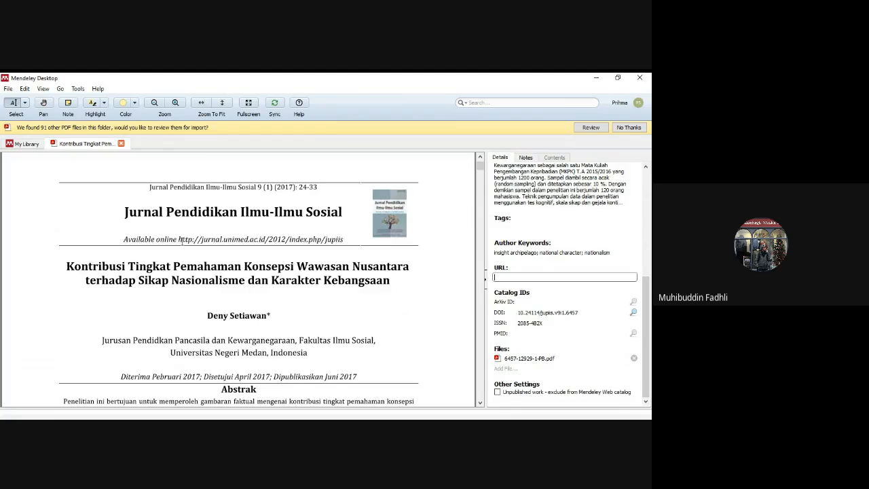
{"action": "left_click_drag", "start_coordinate": [180, 240], "coordinate": [339, 240]}
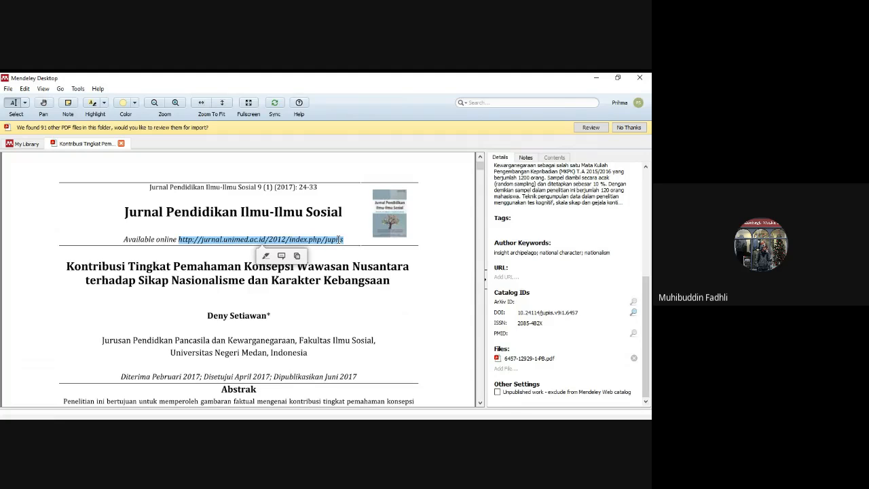
{"action": "right_click", "coordinate": [339, 240]}
{"action": "left_click", "coordinate": [371, 271]}
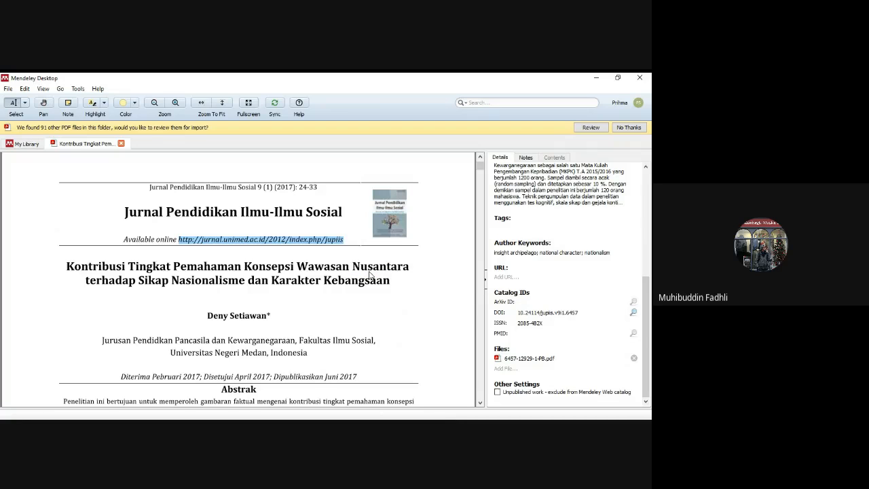
{"action": "left_click", "coordinate": [507, 277]}
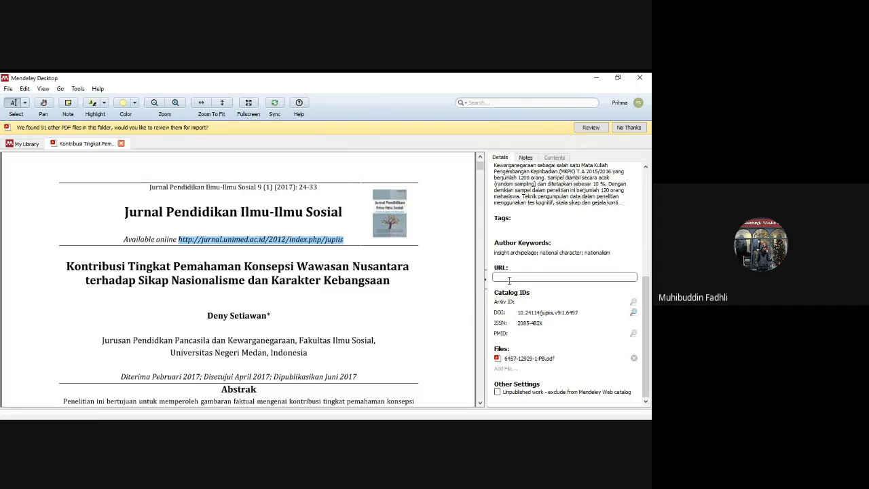
{"action": "key", "text": "ctrl+v"}
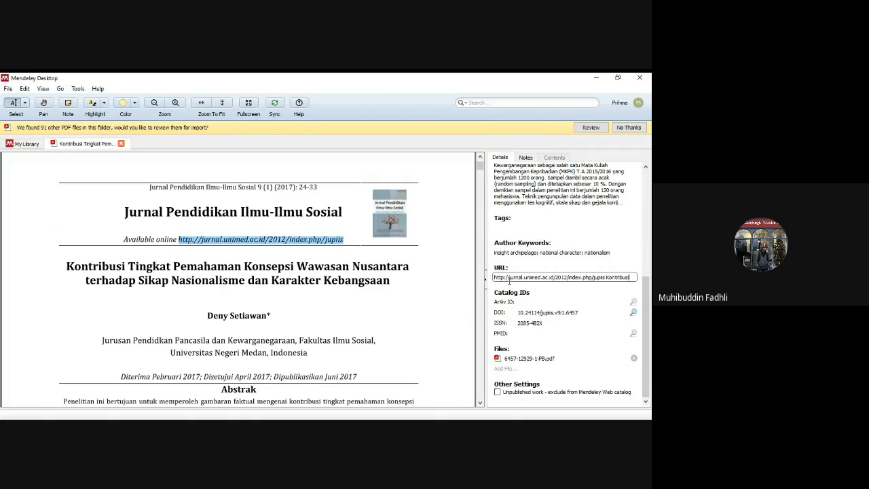
{"action": "left_click", "coordinate": [571, 301]}
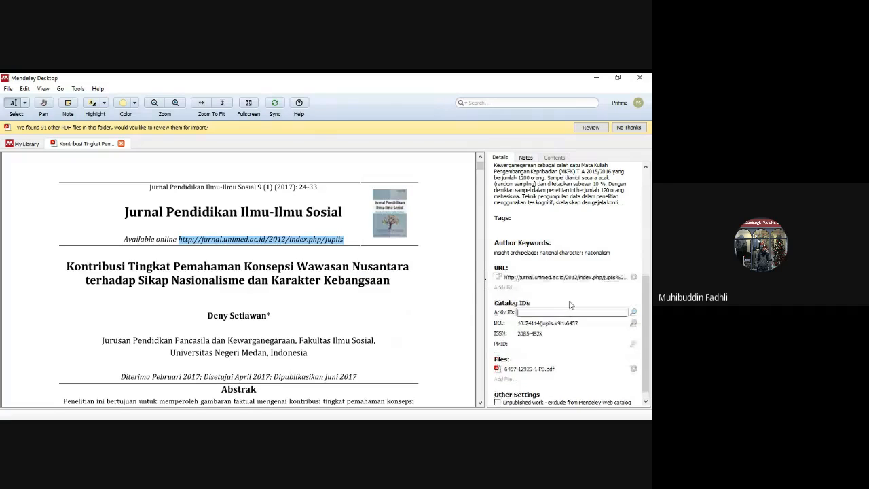
{"action": "left_click", "coordinate": [647, 299]}
{"action": "left_click_drag", "start_coordinate": [647, 300], "coordinate": [649, 199]}
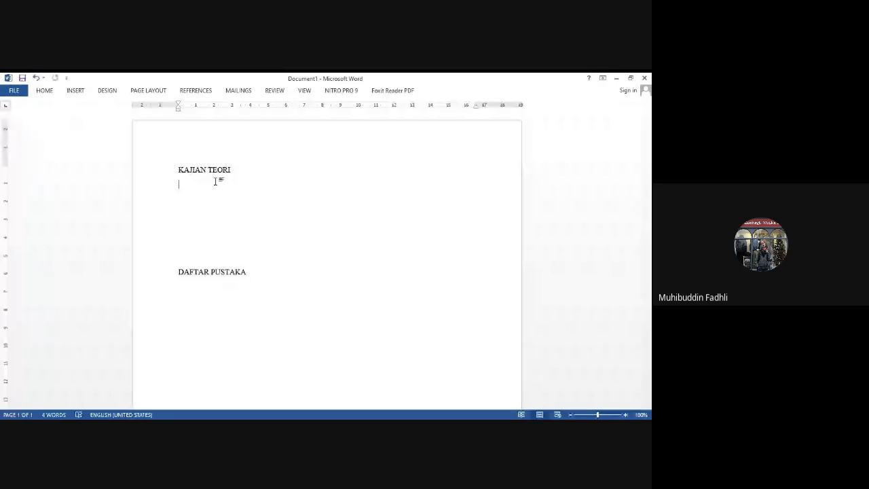
- Write the line "Wawasan nusantara pada hakikatnya merupakan suatu……" under the KAJIAN TEORI heading
{"action": "type", "text": "Wawasan nusantara"}
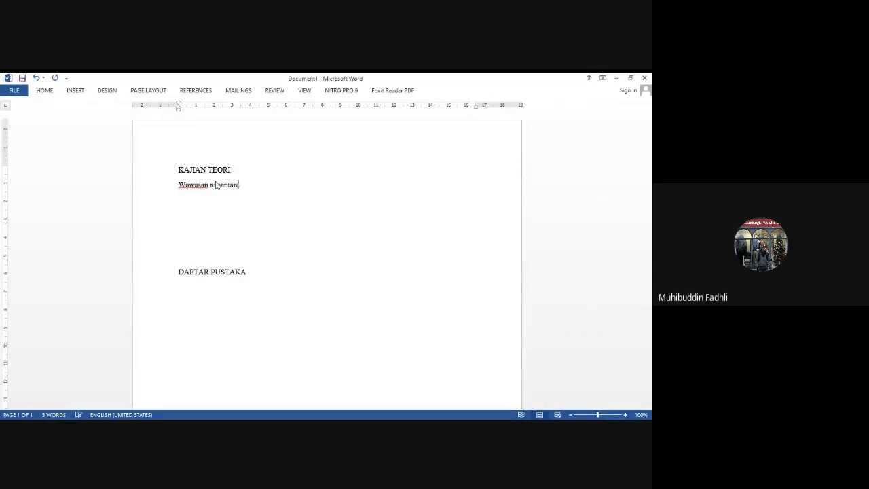
{"action": "type", "text": " pada hakikatnya merupakan suatu......"}
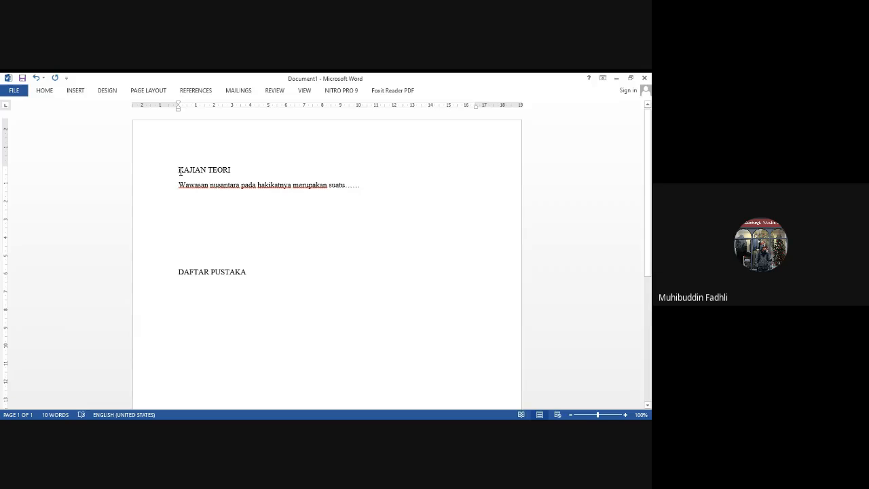
- Insert a Mendeley citation of the 2017 Jupiis article on Wawasan Nusantara at the end of the line
{"action": "left_click", "coordinate": [358, 185]}
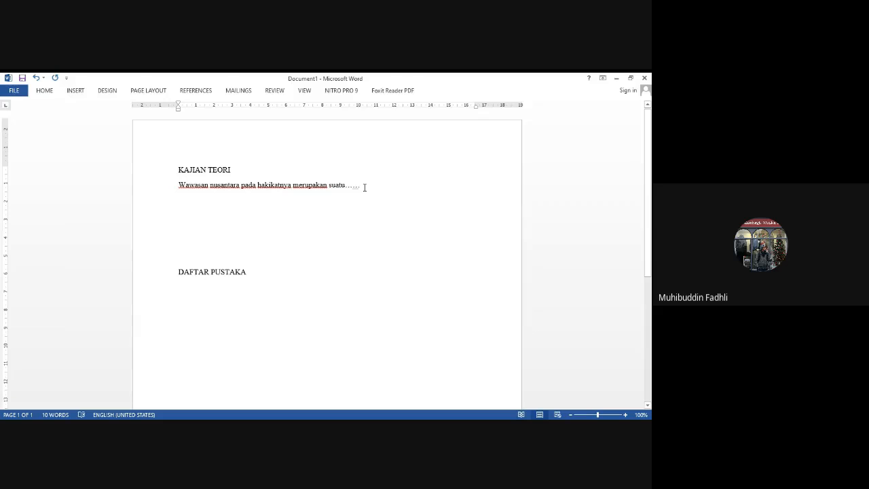
{"action": "left_click", "coordinate": [209, 93]}
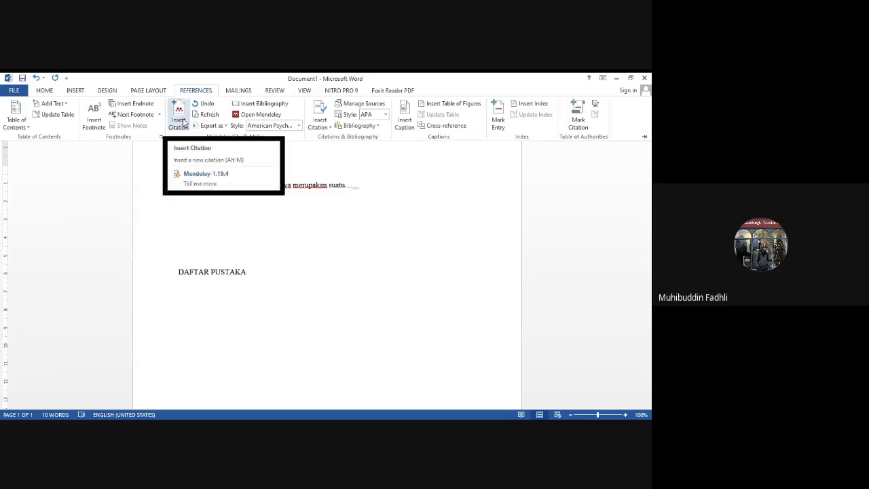
{"action": "left_click", "coordinate": [183, 122]}
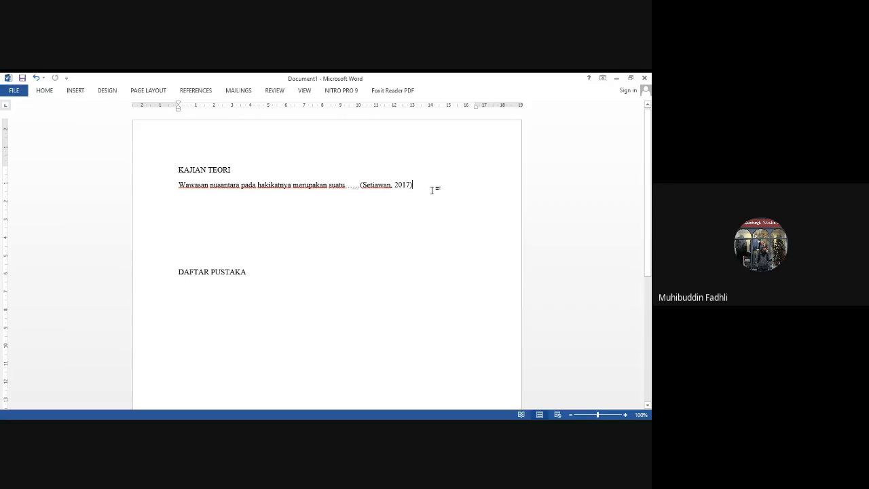
- Add the line "Pancasila sebagai idiologi negara…." and cite the 2020 Al-Allam article "Pancasila sebagai wawasan nusantara" at its end
{"action": "key", "text": "Return"}
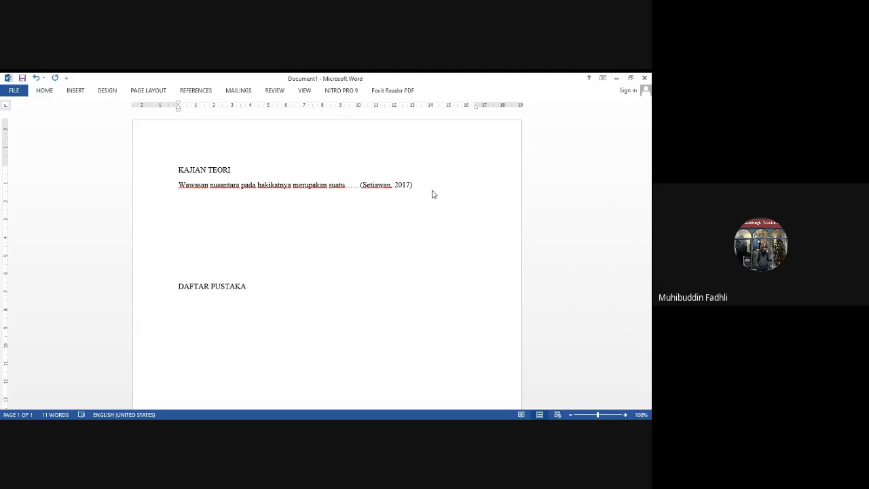
{"action": "type", "text": "Pancasila sebagai idiologi negara"}
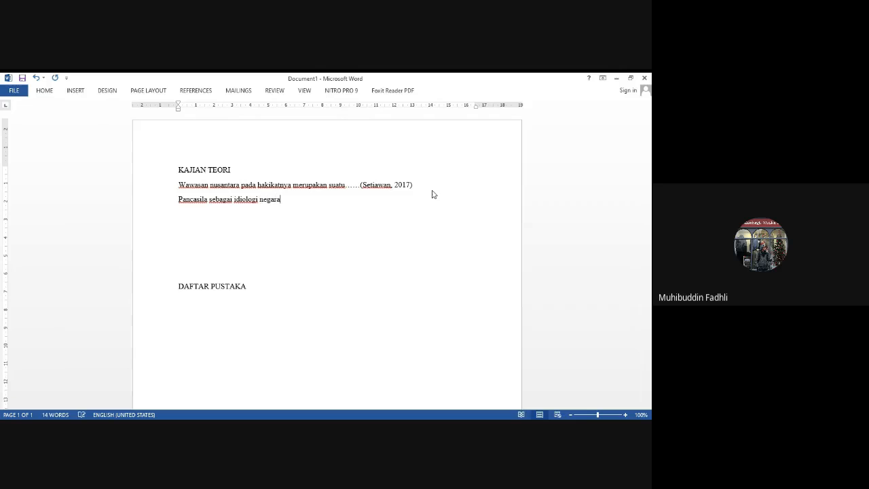
{"action": "type", "text": "...."}
{"action": "left_click", "coordinate": [197, 91]}
{"action": "left_click", "coordinate": [180, 123]}
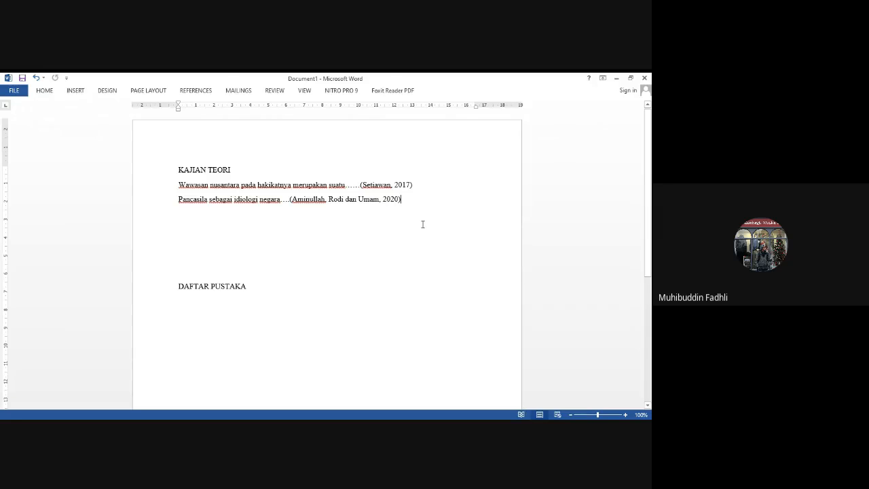
- Insert the Mendeley bibliography on a new line below the DAFTAR PUSTAKA heading
{"action": "left_click", "coordinate": [278, 296]}
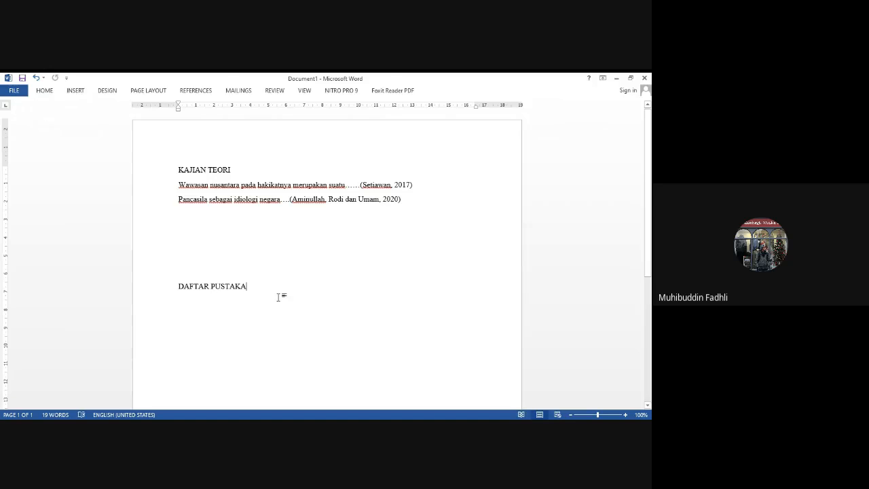
{"action": "key", "text": "Return"}
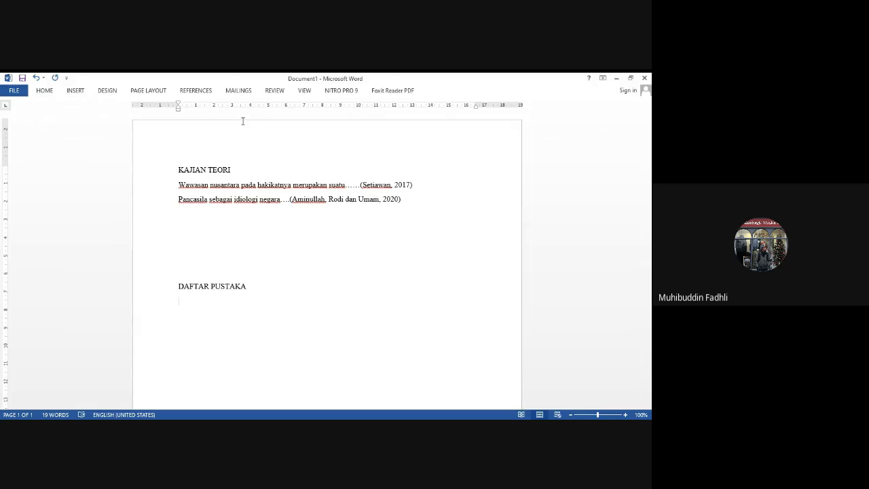
{"action": "left_click", "coordinate": [195, 90]}
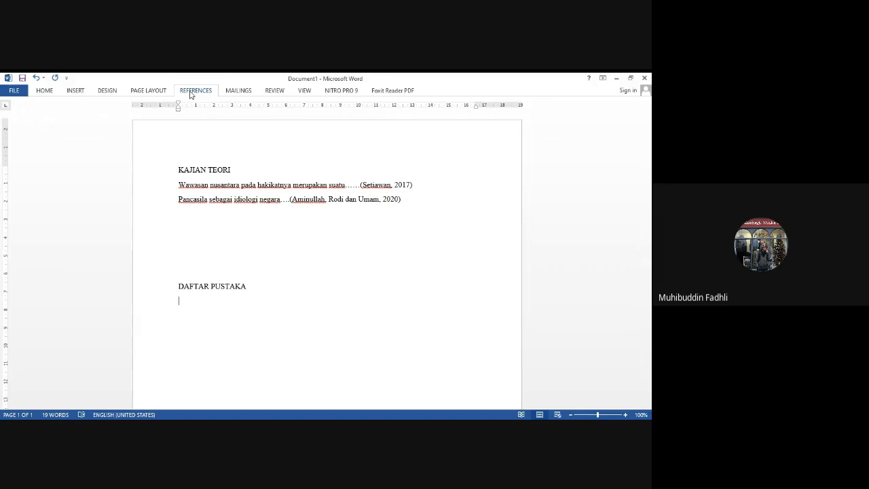
{"action": "left_click", "coordinate": [191, 94]}
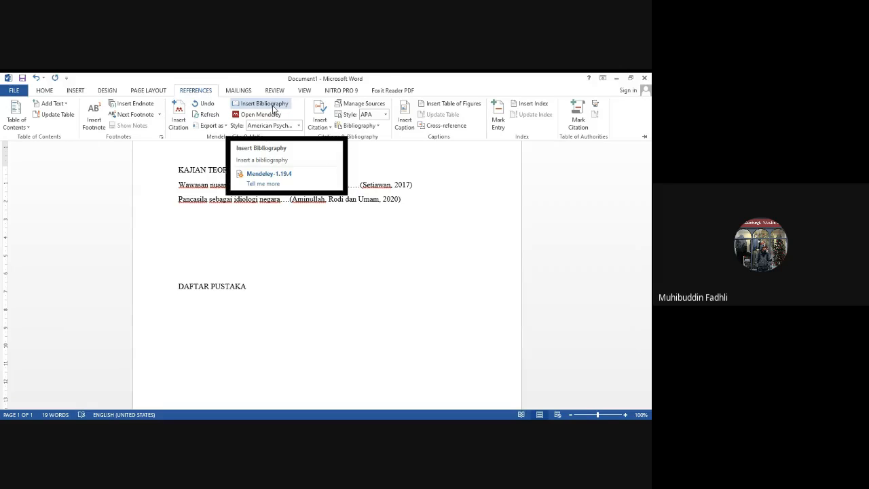
{"action": "left_click", "coordinate": [274, 107]}
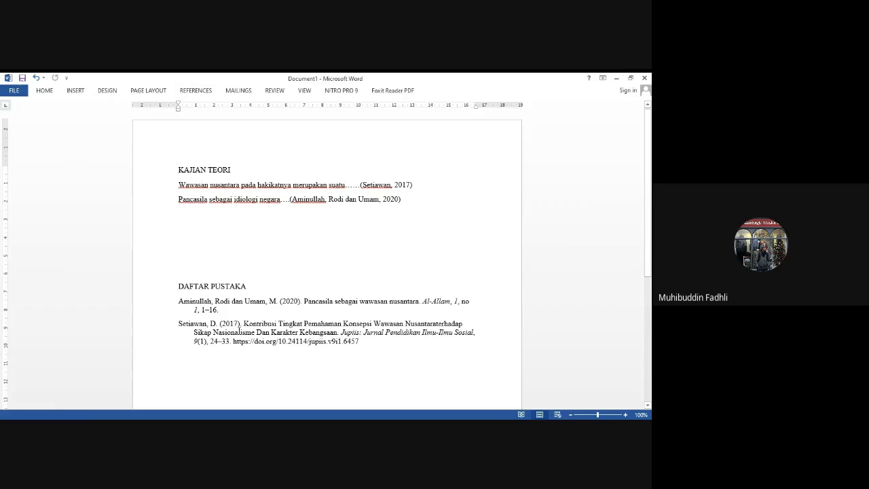
{"action": "left_click", "coordinate": [383, 345]}
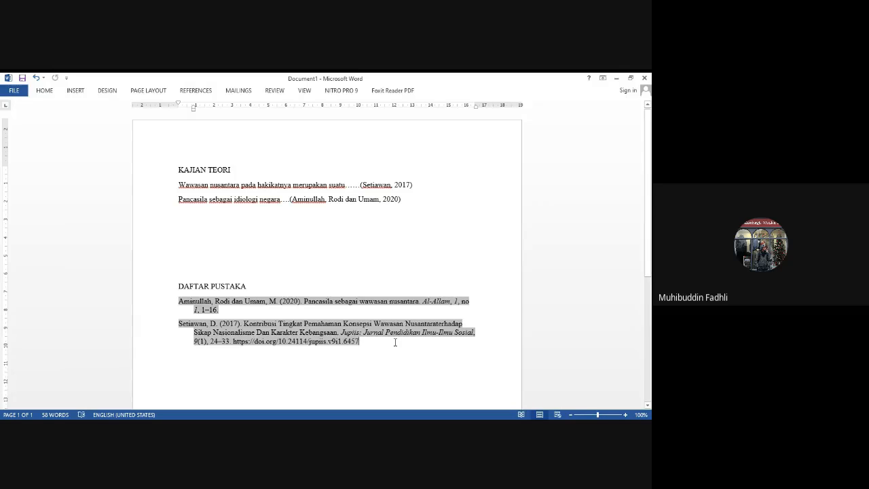
- Write the line "Multikultural adalah suatu wujud…" below the Pancasila sentence
{"action": "left_click", "coordinate": [380, 276]}
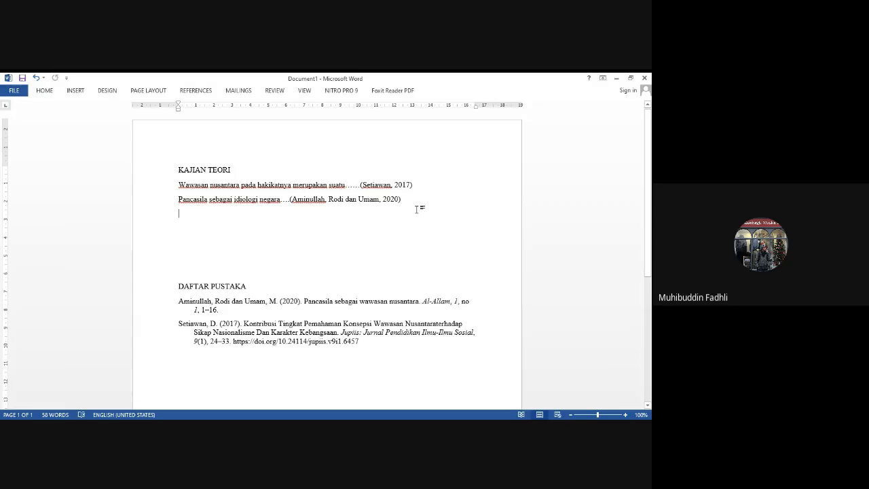
{"action": "type", "text": "M"}
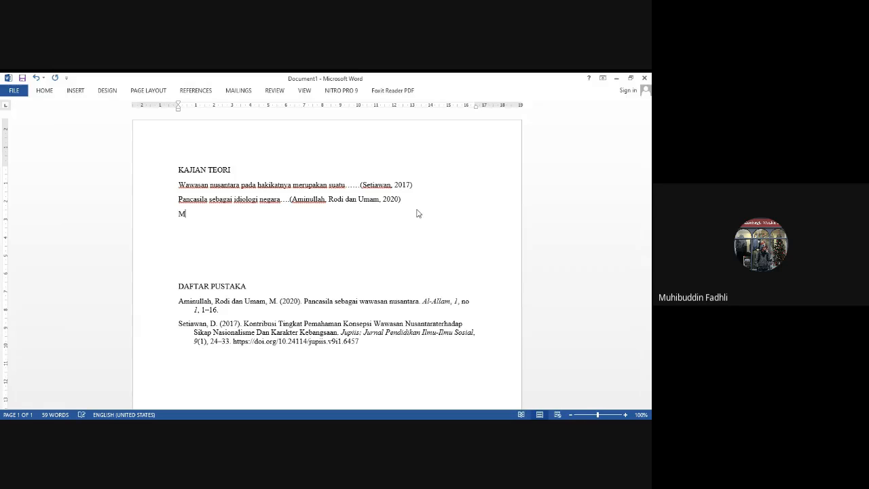
{"action": "type", "text": "u;t"}
{"action": "key", "text": "BackSpace"}
{"action": "type", "text": "ltikultural adalah suatu"}
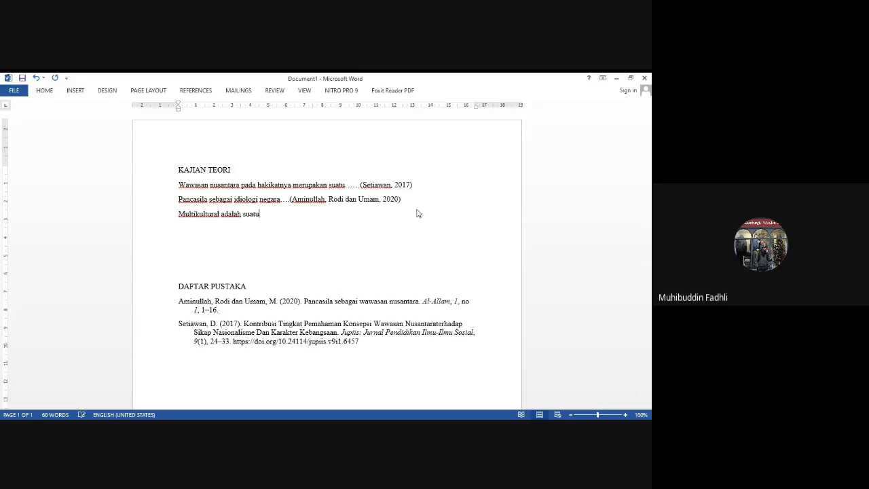
{"action": "type", "text": " wujud..."}
- Insert a Mendeley citation of the undated "Integrasi Pendidikan Multikultural" article after "wujud…" and review the bibliography
{"action": "left_click", "coordinate": [206, 90]}
{"action": "left_click", "coordinate": [203, 116]}
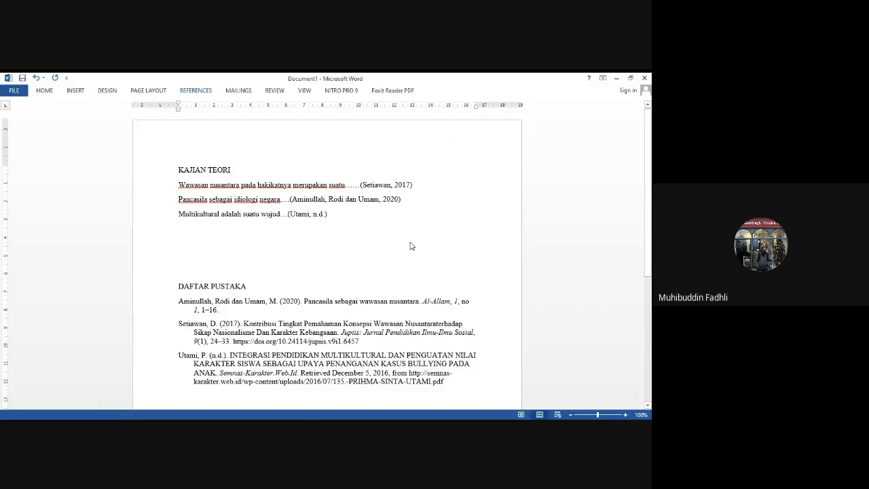
{"action": "left_click_drag", "start_coordinate": [649, 248], "coordinate": [650, 279]}
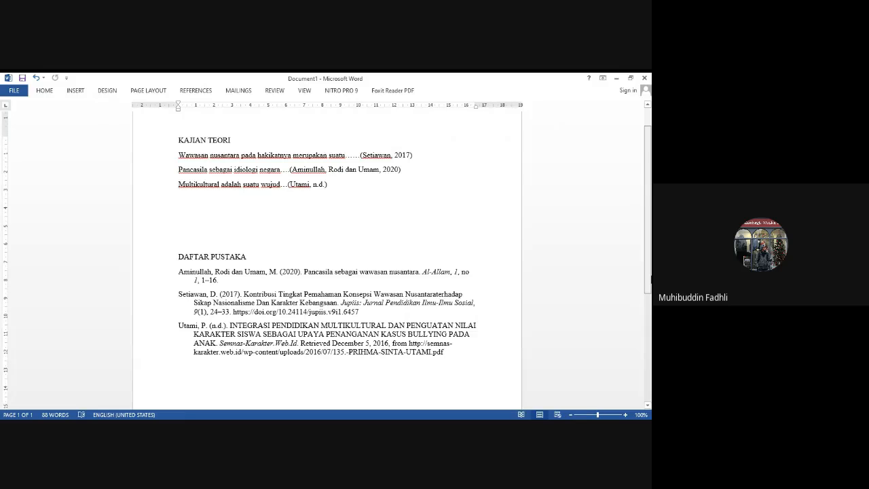
{"action": "mouse_move", "coordinate": [650, 279]}
{"action": "left_mouse_down"}
{"action": "mouse_move", "coordinate": [647, 214]}
{"action": "mouse_move", "coordinate": [651, 263]}
{"action": "left_mouse_up"}
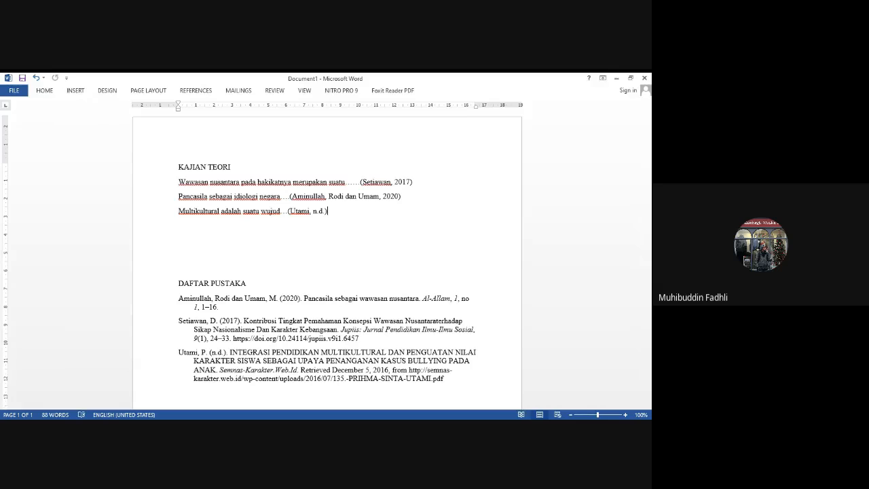
- Add a new line reading "Budaya" below the Multikultural sentence
{"action": "key", "text": "alt+Tab"}
{"action": "key", "text": "Return"}
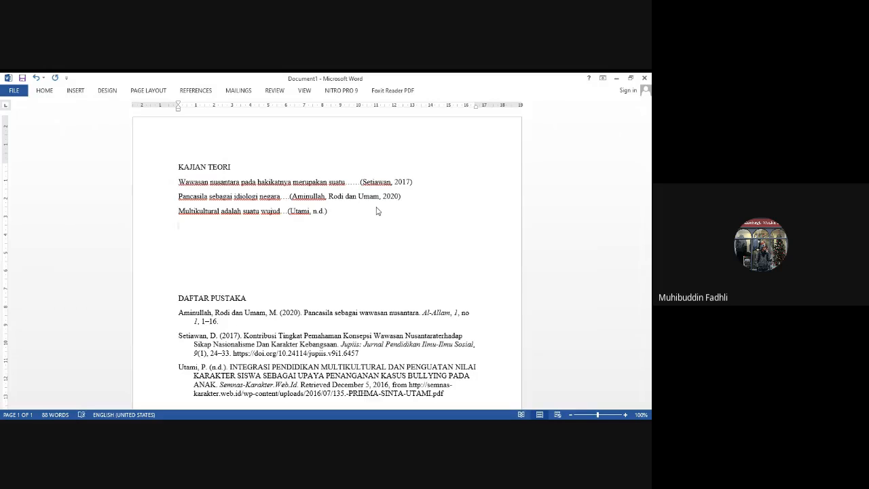
{"action": "type", "text": "Mult"}
{"action": "key", "text": "BackSpace"}
{"action": "key", "text": "BackSpace"}
{"action": "key", "text": "BackSpace"}
{"action": "key", "text": "BackSpace"}
{"action": "type", "text": "Budaya"}
- Insert a Mendeley citation of the Kemendikbud 2016 publication directly after "Budaya" and review the bibliography
{"action": "left_click", "coordinate": [196, 90]}
{"action": "left_click", "coordinate": [179, 116]}
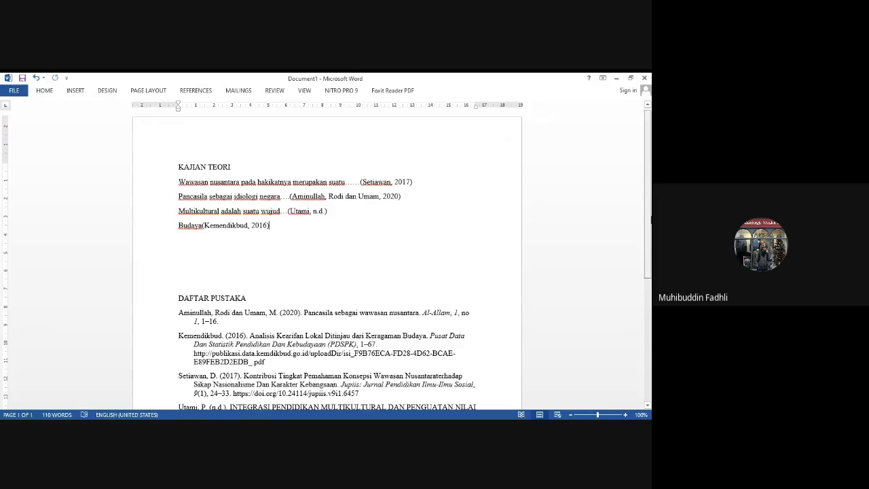
{"action": "scroll", "coordinate": [318, 264], "scroll_direction": "down", "scroll_amount": 2}
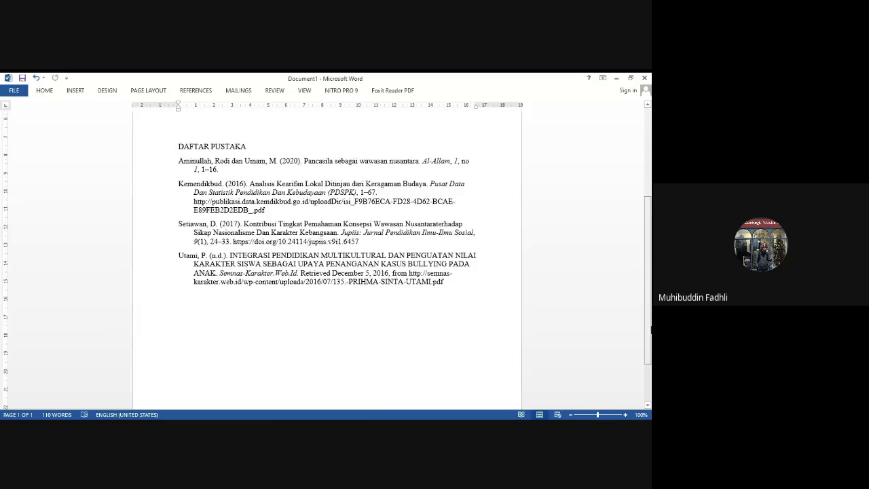
{"action": "scroll", "coordinate": [650, 219], "scroll_direction": "up", "scroll_amount": 5}
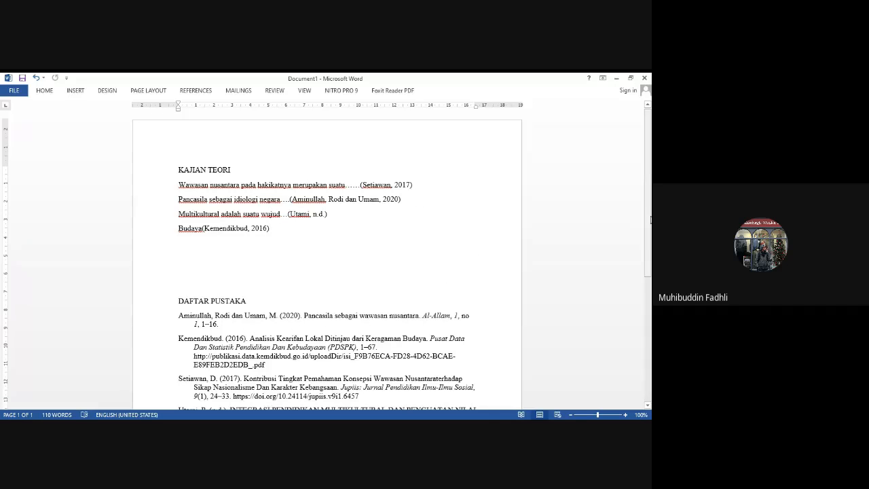